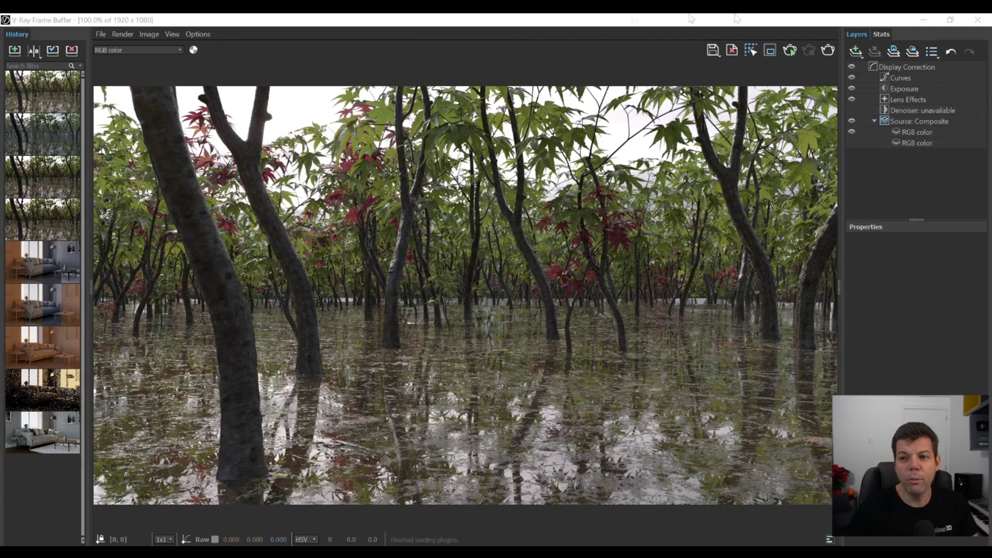
- Minimise the V-Ray render window, float the Random Tools toolbar over the SketchUp canvas and dock it back
{"action": "left_click", "coordinate": [925, 22]}
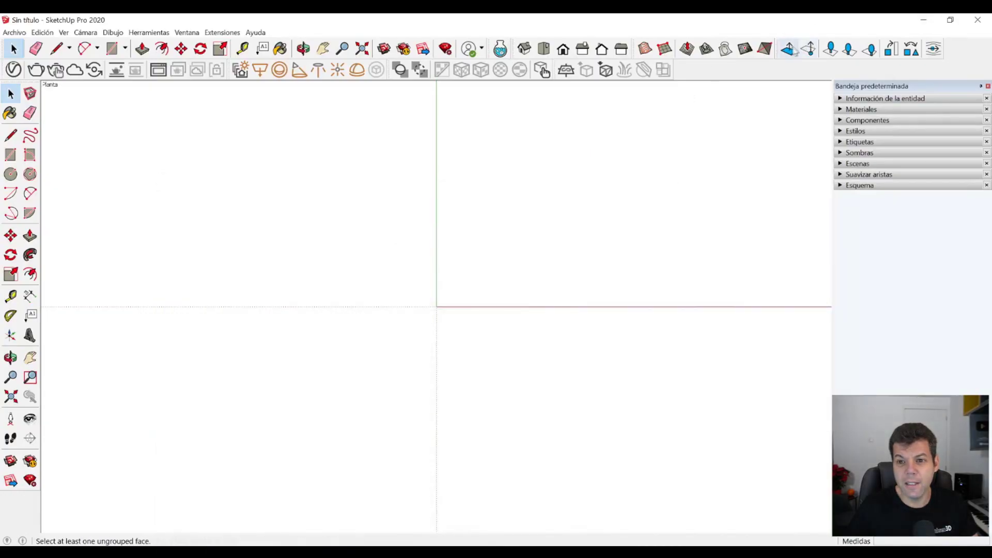
{"action": "left_click_drag", "start_coordinate": [555, 185], "coordinate": [130, 112]}
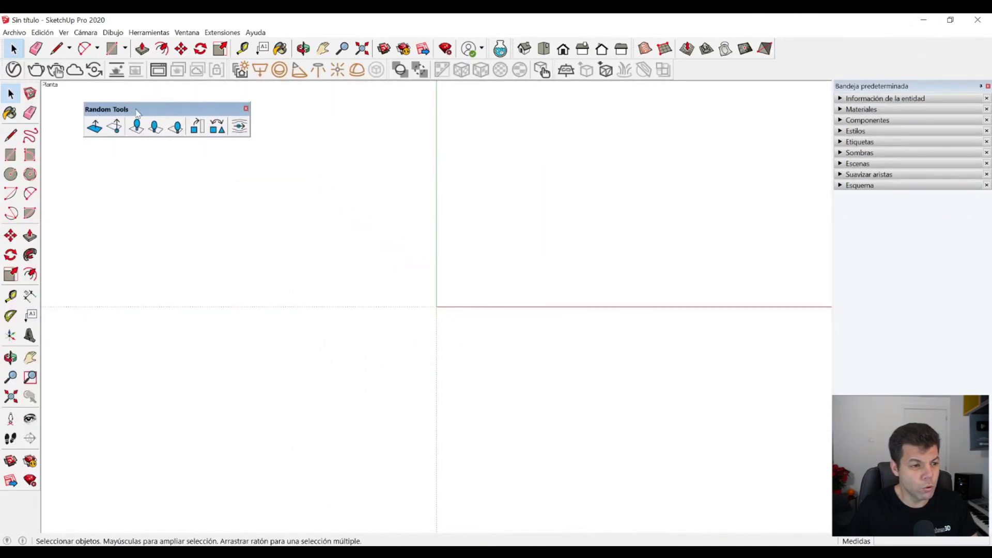
{"action": "left_click_drag", "start_coordinate": [155, 110], "coordinate": [850, 44]}
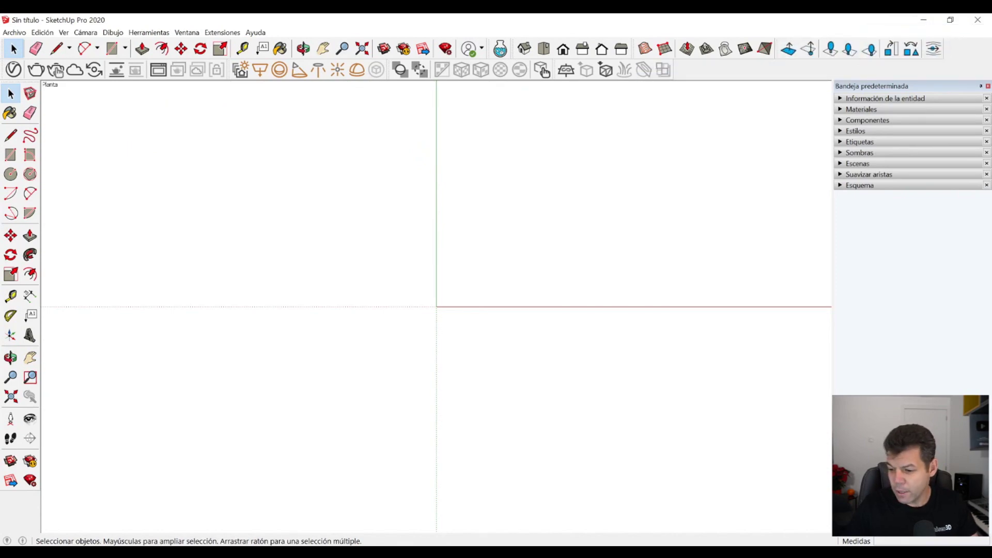
- Switch to the browser, examine the Random Tools page in the Extension Warehouse and return to SketchUp
{"action": "key", "text": "alt+Tab"}
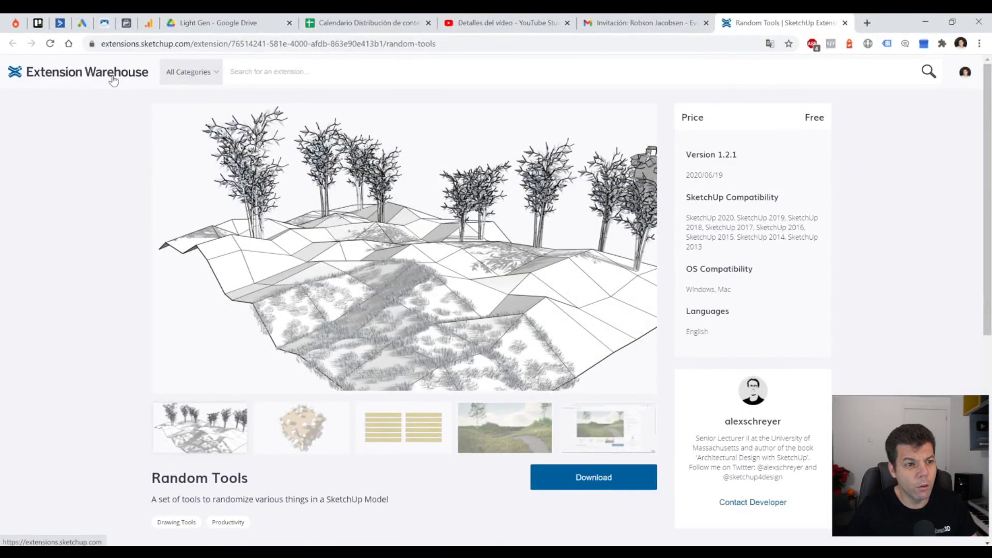
{"action": "scroll", "coordinate": [268, 442], "scroll_direction": "down", "scroll_amount": 2}
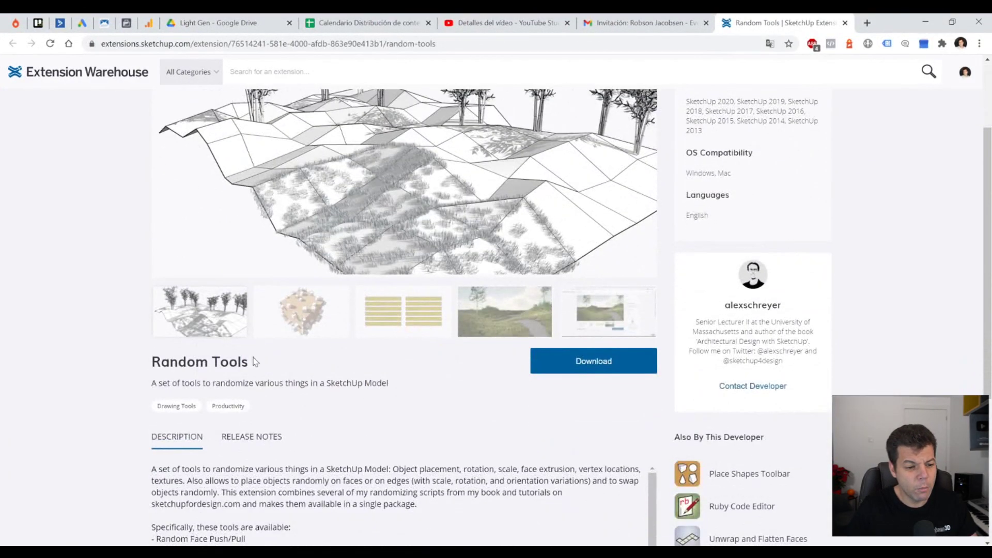
{"action": "left_click_drag", "start_coordinate": [248, 365], "coordinate": [152, 363]}
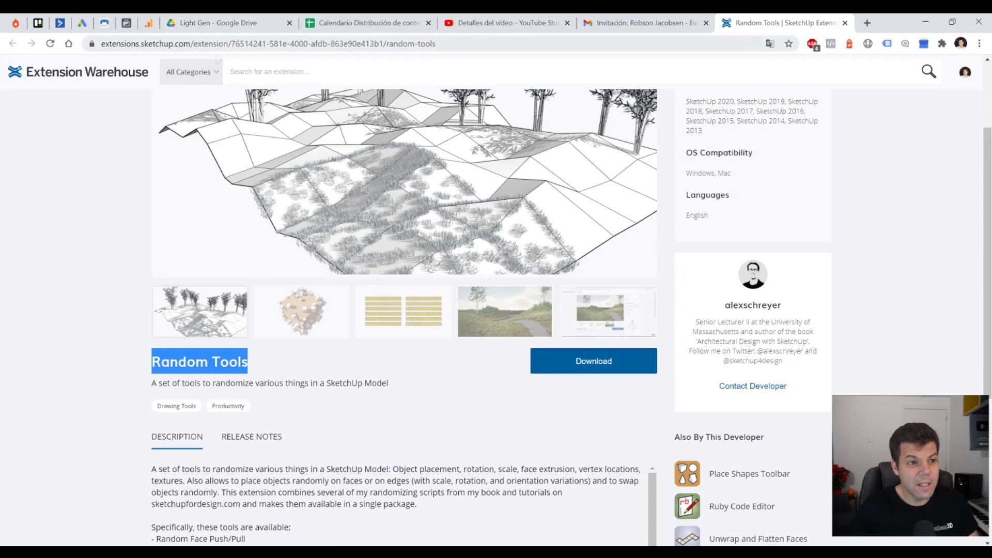
{"action": "left_click", "coordinate": [353, 356]}
{"action": "scroll", "coordinate": [546, 316], "scroll_direction": "up", "scroll_amount": 2}
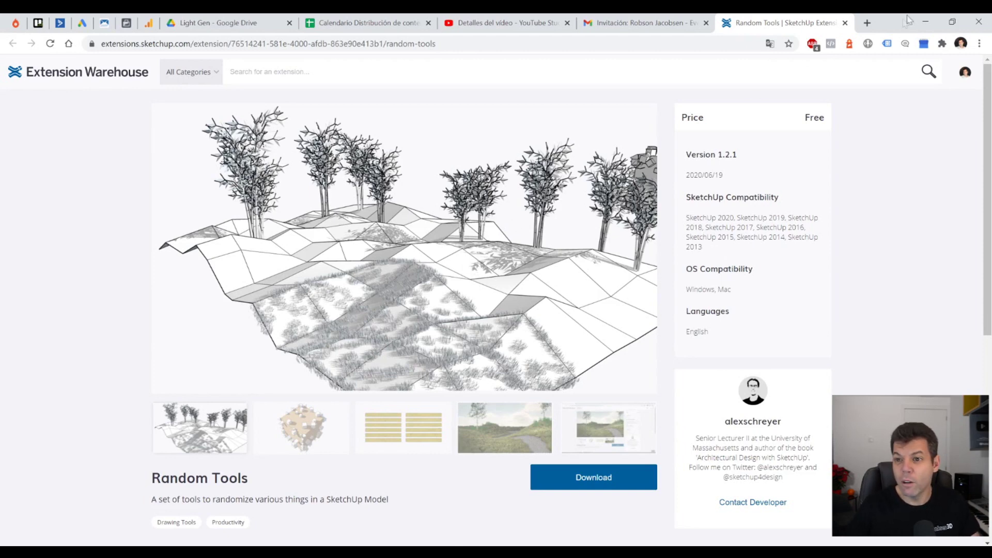
{"action": "left_click", "coordinate": [924, 23]}
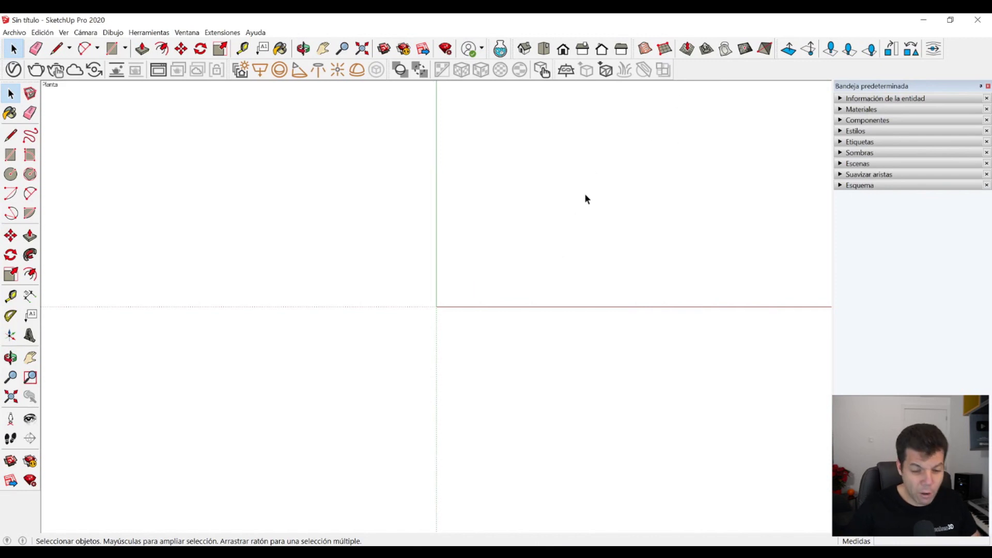
- Draw a square of about 0.49 x 0.49 m next to the origin on the ground plane
{"action": "key", "text": "r"}
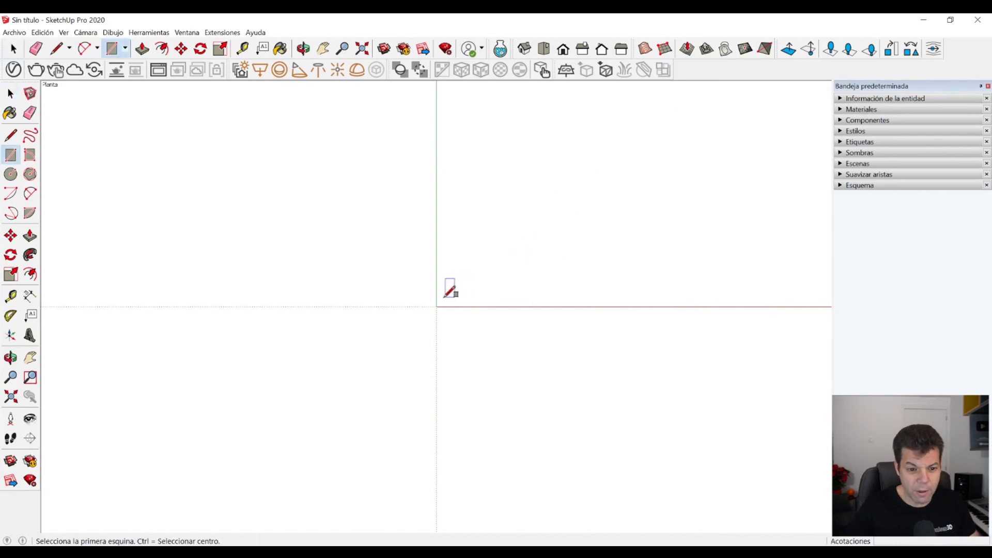
{"action": "left_click", "coordinate": [442, 299]}
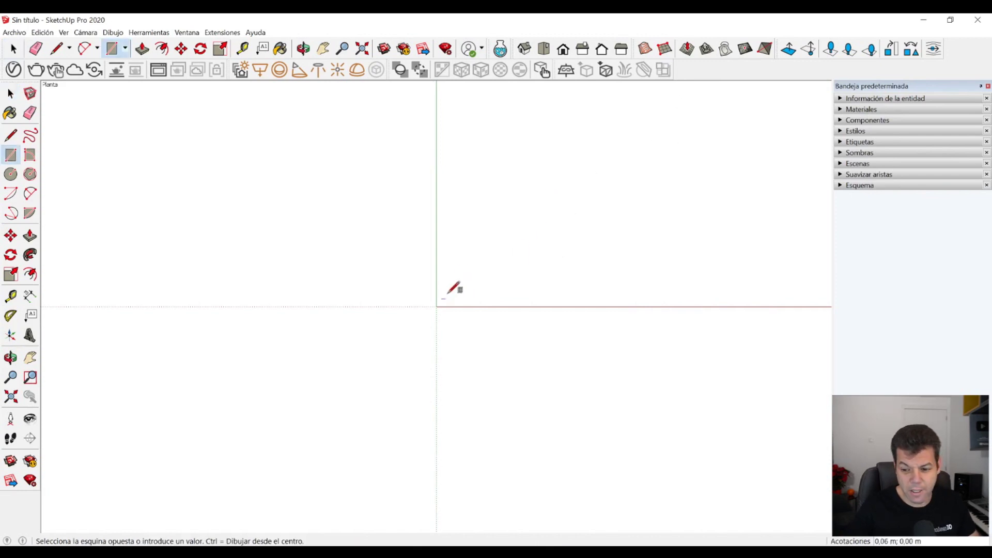
{"action": "left_click", "coordinate": [487, 253]}
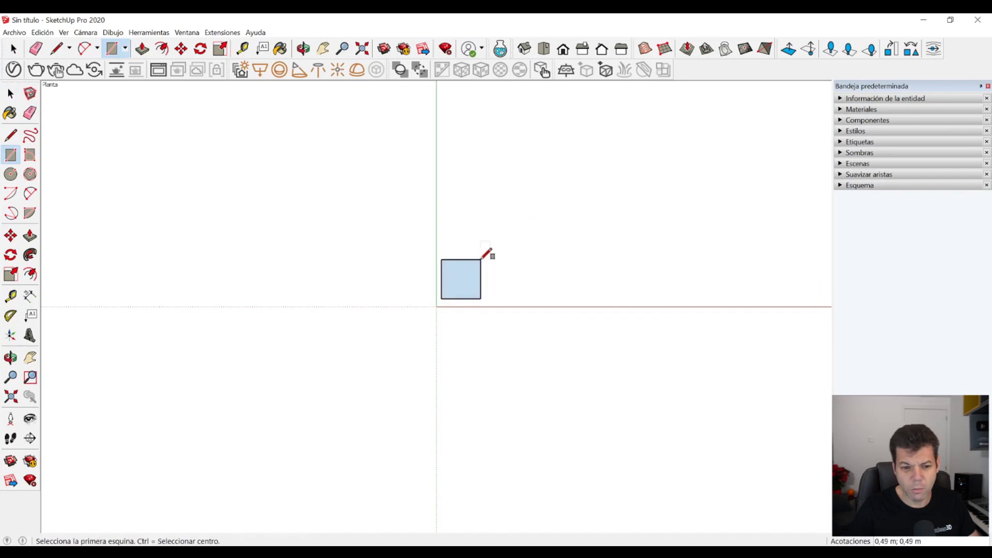
- Copy the square edge to edge along the red axis and array it 10 times into a row
{"action": "key", "text": "space"}
{"action": "left_click", "coordinate": [463, 295]}
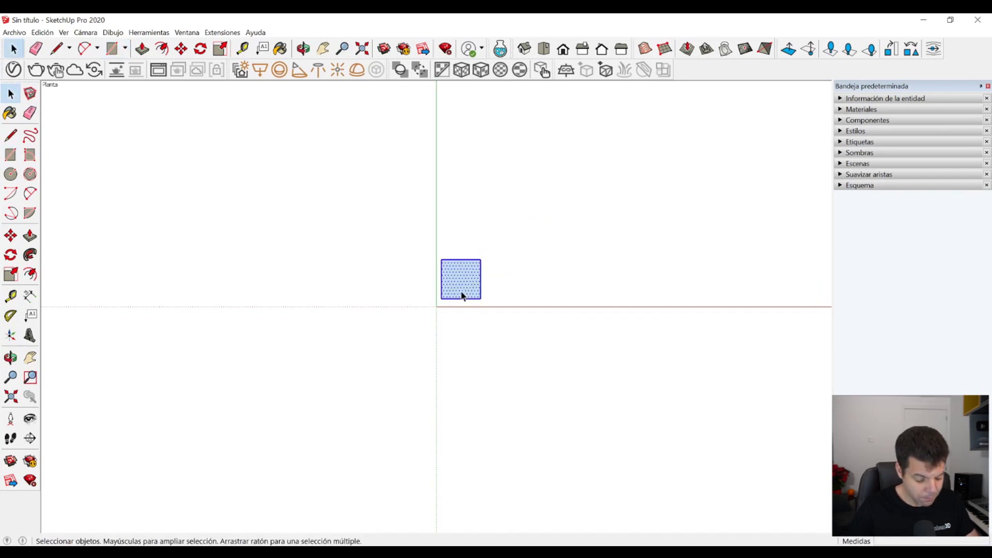
{"action": "key", "text": "m"}
{"action": "left_click", "coordinate": [442, 299]}
{"action": "key", "text": "ctrl"}
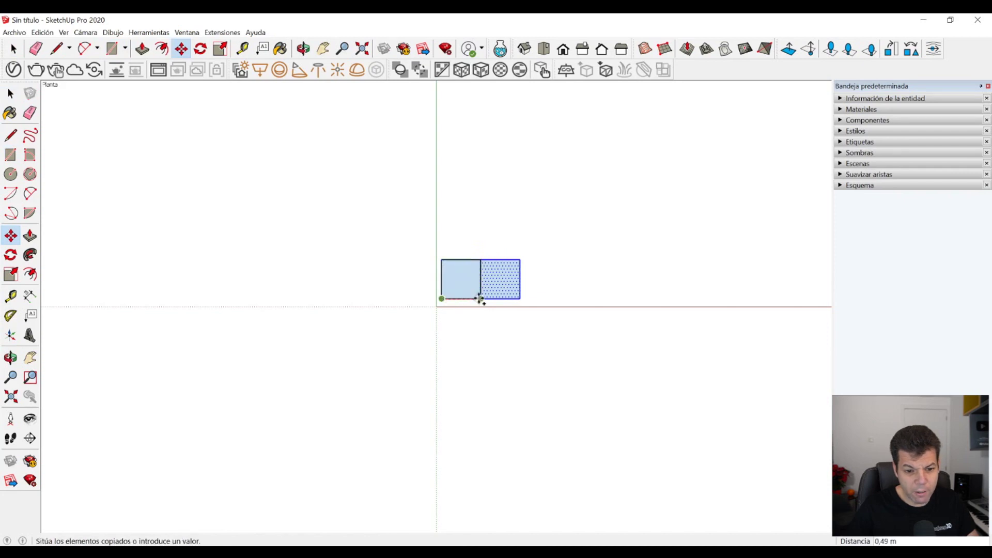
{"action": "left_click", "coordinate": [480, 298]}
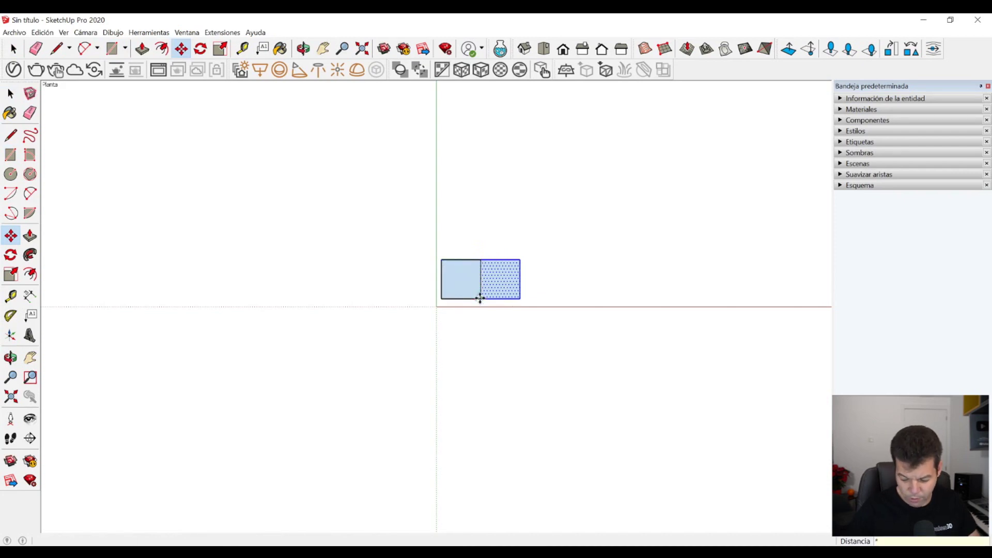
{"action": "type", "text": "*10"}
{"action": "key", "text": "Return"}
- Copy the whole row edge to edge along the green axis and array it 10 times into a square grid
{"action": "scroll", "coordinate": [481, 300], "scroll_direction": "down", "scroll_amount": 3}
{"action": "key", "text": "space"}
{"action": "left_click_drag", "start_coordinate": [416, 247], "coordinate": [742, 357]}
{"action": "key", "text": "m"}
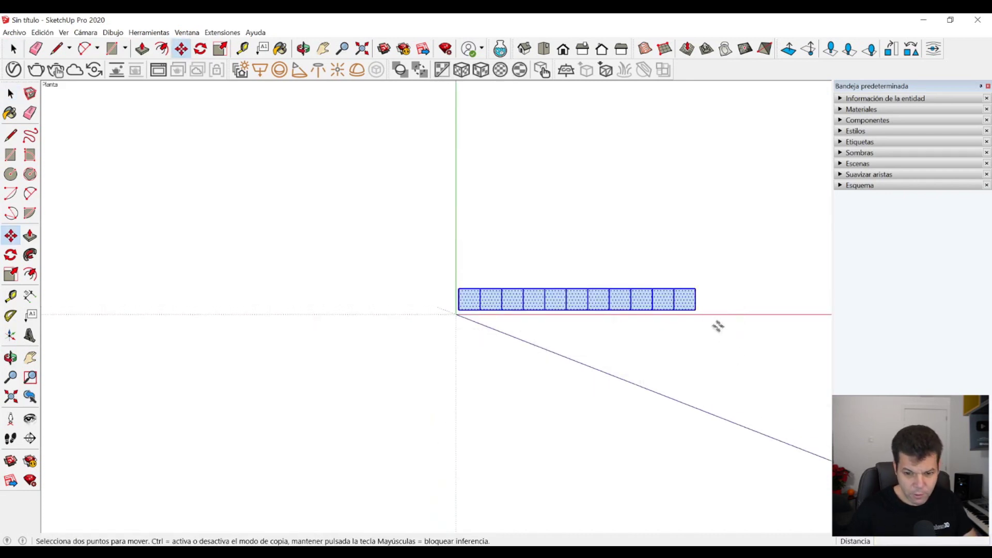
{"action": "left_click", "coordinate": [696, 310]}
{"action": "key", "text": "ctrl"}
{"action": "left_click", "coordinate": [695, 288]}
{"action": "type", "text": "*10"}
{"action": "key", "text": "Return"}
{"action": "scroll", "coordinate": [620, 305], "scroll_direction": "down", "scroll_amount": 2}
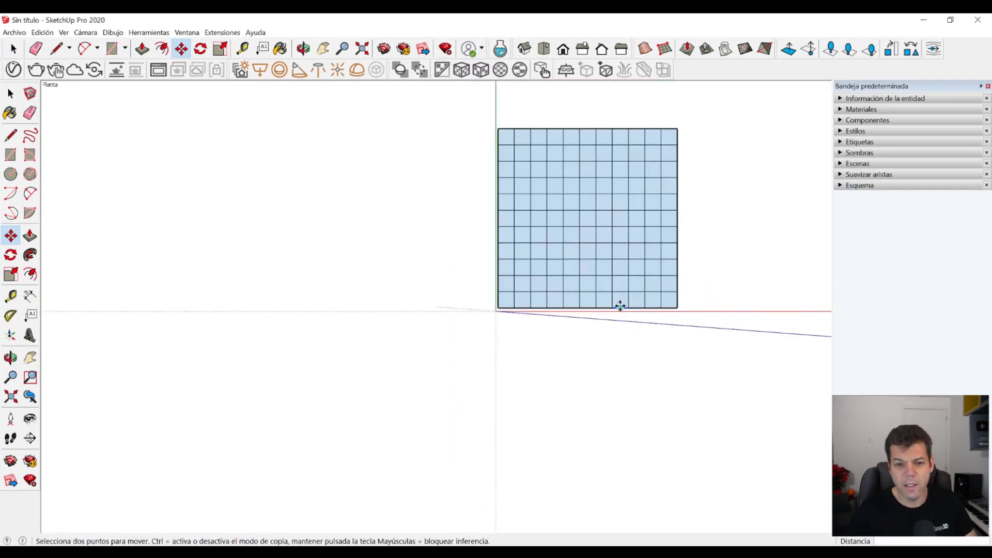
{"action": "key", "text": "space"}
- Reverse the grid's corner face nearest the origin and orient all the other faces to match it
{"action": "middle_click_drag", "start_coordinate": [596, 250], "coordinate": [512, 289]}
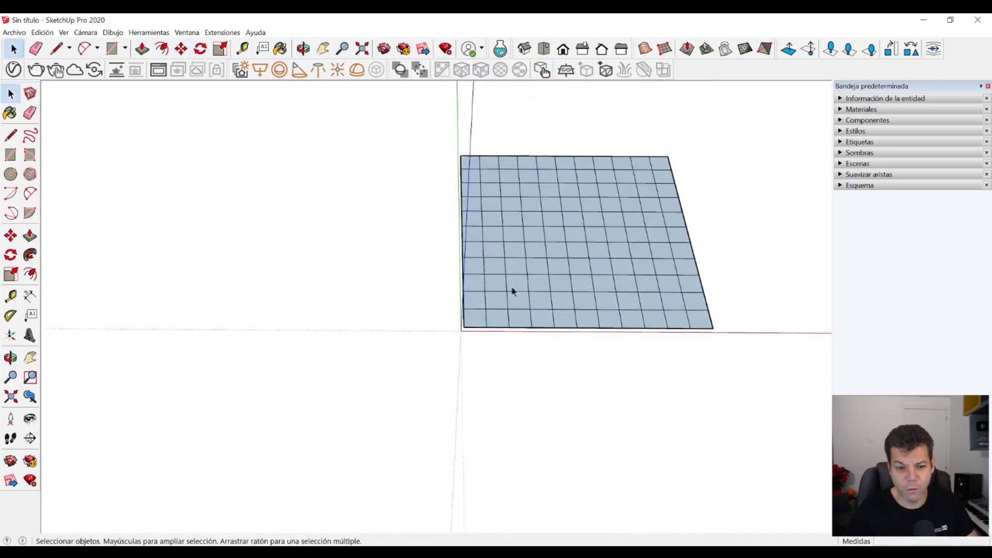
{"action": "scroll", "coordinate": [469, 344], "scroll_direction": "up", "scroll_amount": 3}
{"action": "left_click", "coordinate": [459, 354]}
{"action": "right_click", "coordinate": [459, 353]}
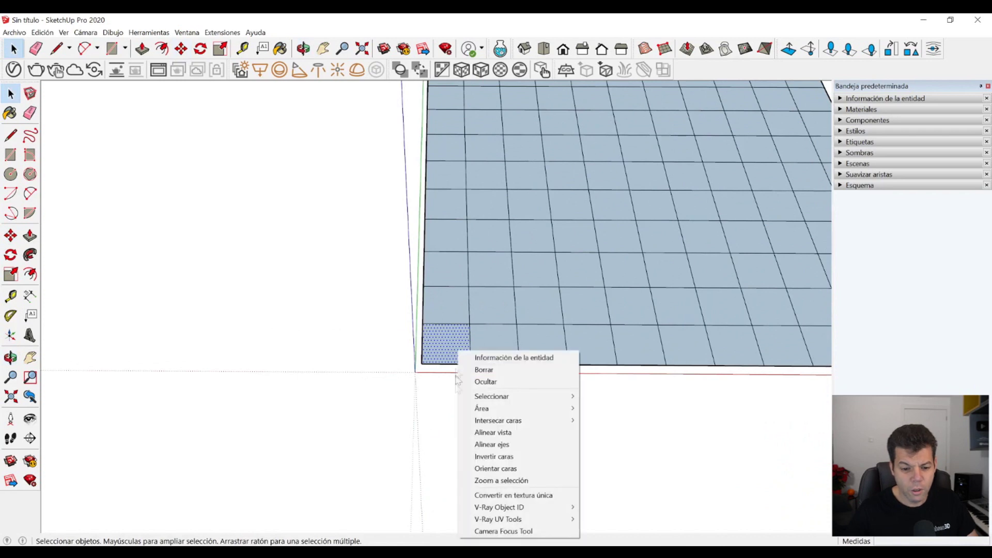
{"action": "left_click", "coordinate": [489, 457]}
{"action": "right_click", "coordinate": [438, 344]}
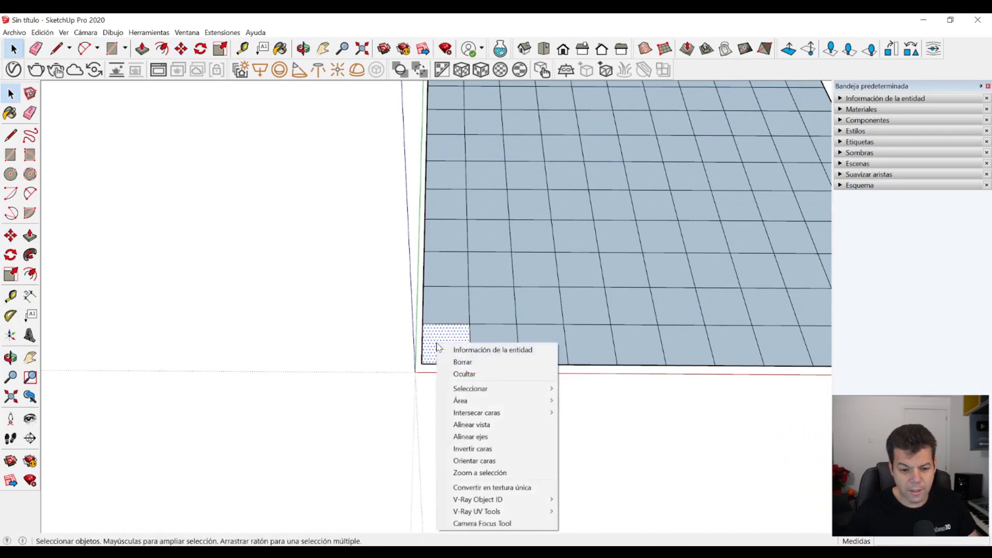
{"action": "left_click", "coordinate": [472, 449]}
{"action": "scroll", "coordinate": [465, 443], "scroll_direction": "down", "scroll_amount": 5}
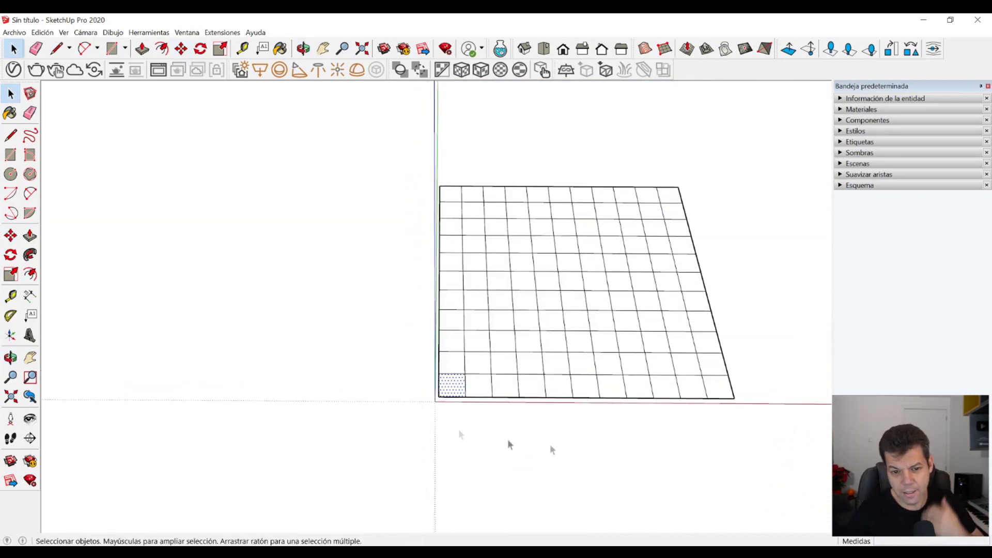
- Float the Random Tools toolbar over the modelling area beside the grid
{"action": "middle_click_drag", "start_coordinate": [618, 392], "coordinate": [412, 306]}
{"action": "scroll", "coordinate": [390, 299], "scroll_direction": "up", "scroll_amount": 3}
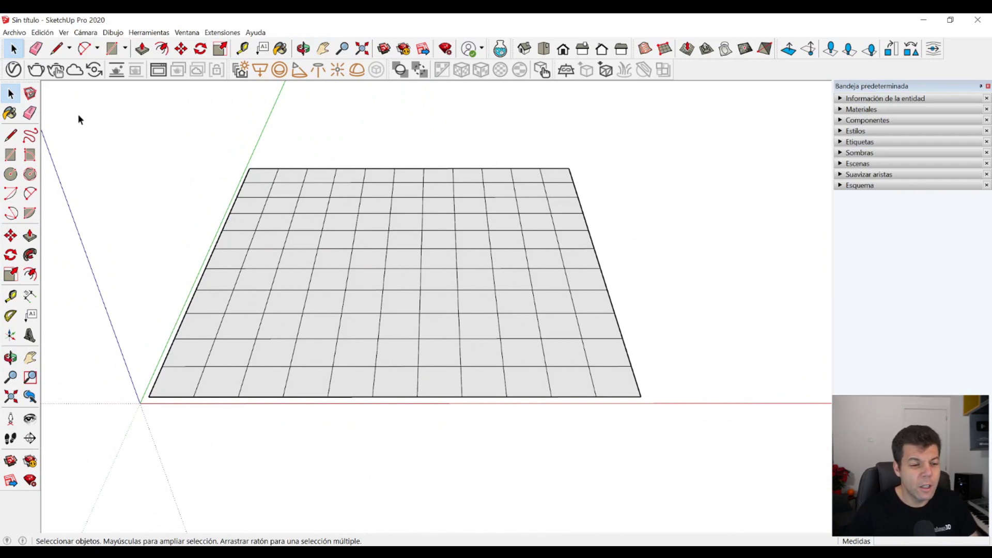
{"action": "left_click_drag", "start_coordinate": [777, 54], "coordinate": [604, 119]}
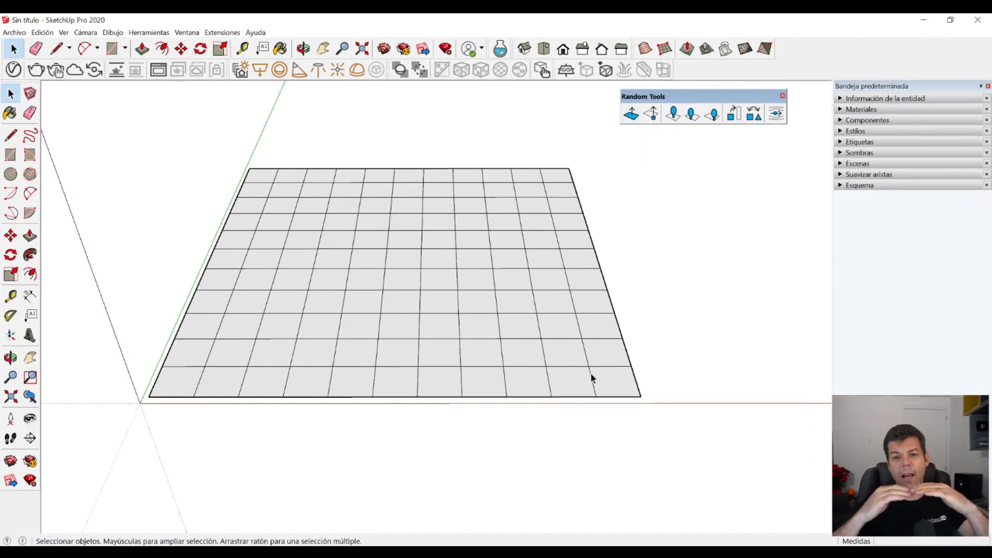
{"action": "left_click", "coordinate": [631, 113]}
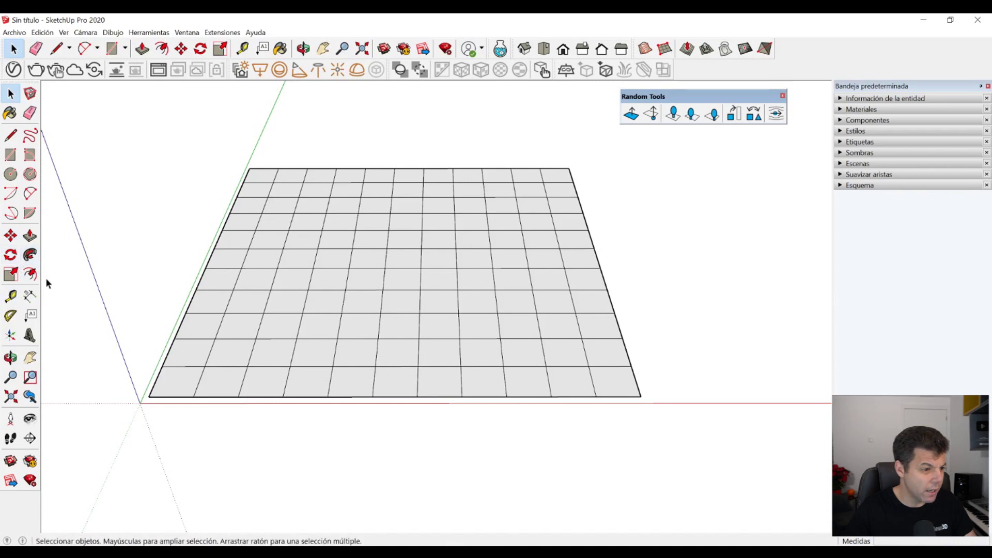
- Try Random Face Push/Pull on the whole grid with extrusions from 0.2 to 1 and no new faces
{"action": "left_click_drag", "start_coordinate": [90, 111], "coordinate": [688, 510]}
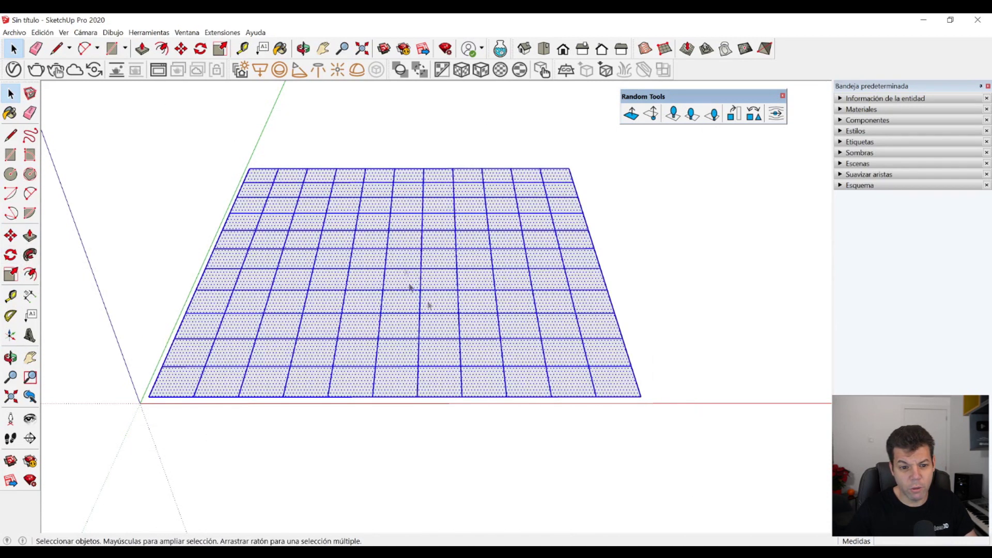
{"action": "left_click", "coordinate": [631, 114]}
{"action": "left_click_drag", "start_coordinate": [501, 247], "coordinate": [516, 107]}
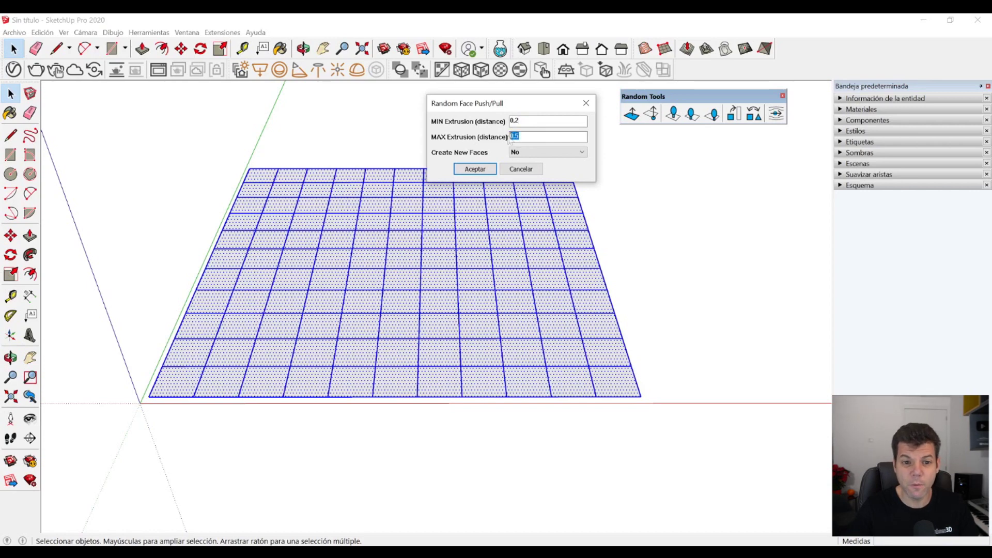
{"action": "type", "text": "1"}
{"action": "left_click", "coordinate": [476, 169]}
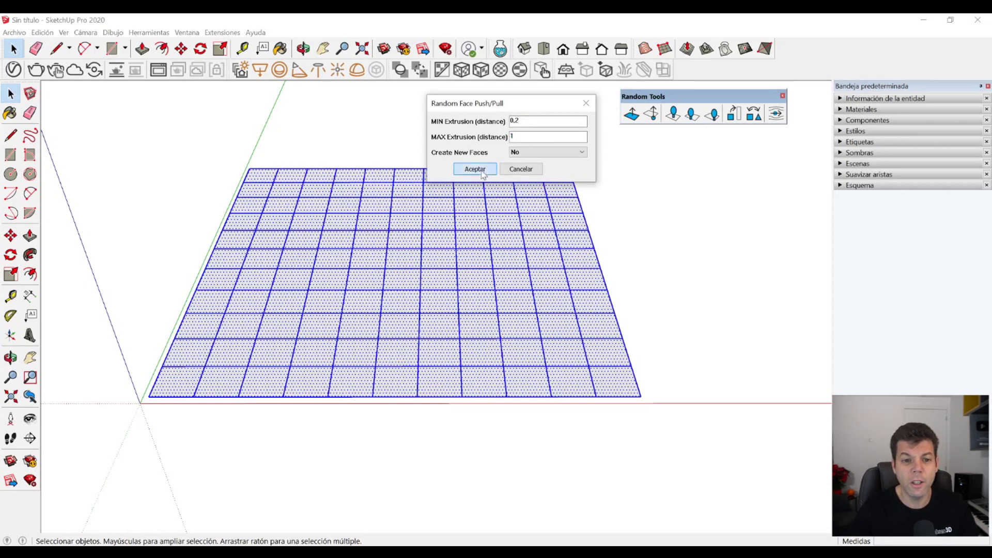
{"action": "mouse_move", "coordinate": [427, 281]}
{"action": "middle_mouse_down"}
{"action": "mouse_move", "coordinate": [405, 348]}
{"action": "mouse_move", "coordinate": [395, 298]}
{"action": "mouse_move", "coordinate": [447, 279]}
{"action": "mouse_move", "coordinate": [543, 312]}
{"action": "mouse_move", "coordinate": [339, 248]}
{"action": "mouse_move", "coordinate": [635, 321]}
{"action": "middle_mouse_up"}
{"action": "middle_click_drag", "start_coordinate": [483, 294], "coordinate": [453, 330]}
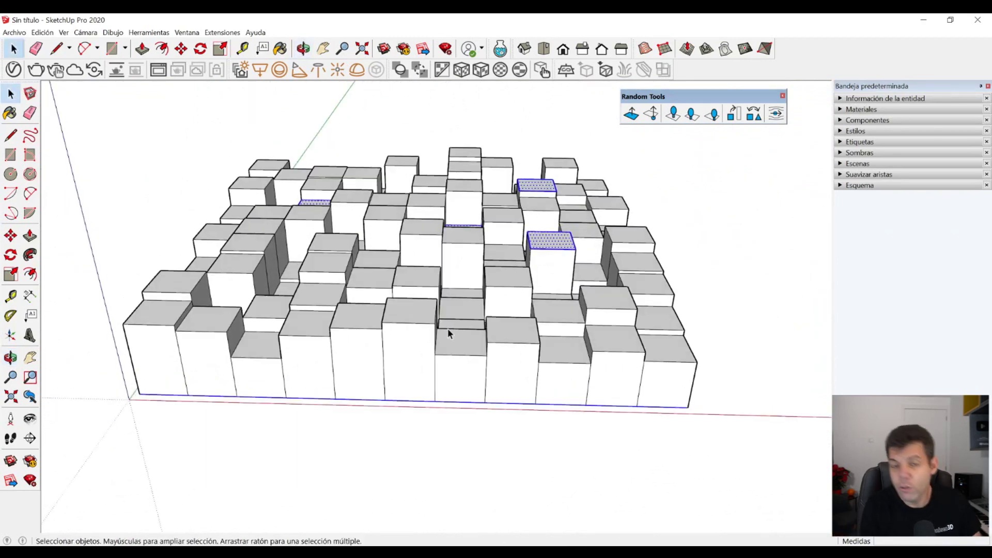
- Undo the random extrusion of the grid's faces and clear the selection
{"action": "key", "text": "ctrl+z"}
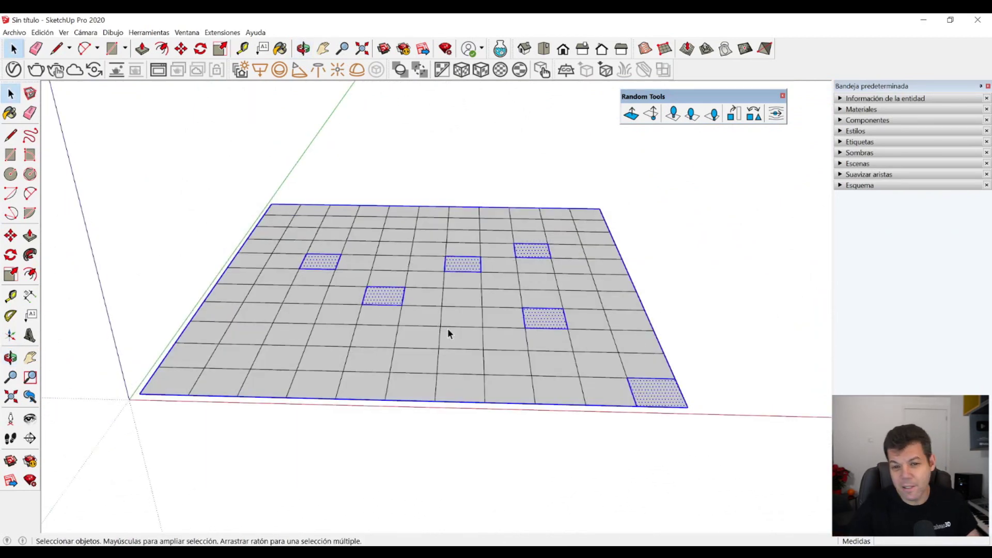
{"action": "left_click", "coordinate": [438, 419]}
{"action": "middle_click_drag", "start_coordinate": [438, 418], "coordinate": [546, 332]}
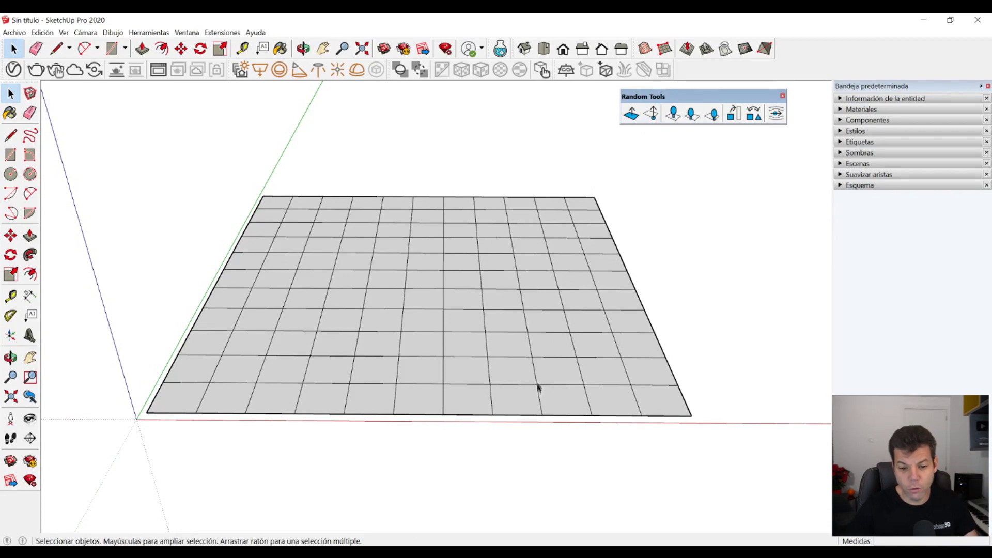
- Randomize the vertex positions of the whole grid with a maximum variation of 0.3 in red, green and blue
{"action": "scroll", "coordinate": [566, 402], "scroll_direction": "up", "scroll_amount": 2}
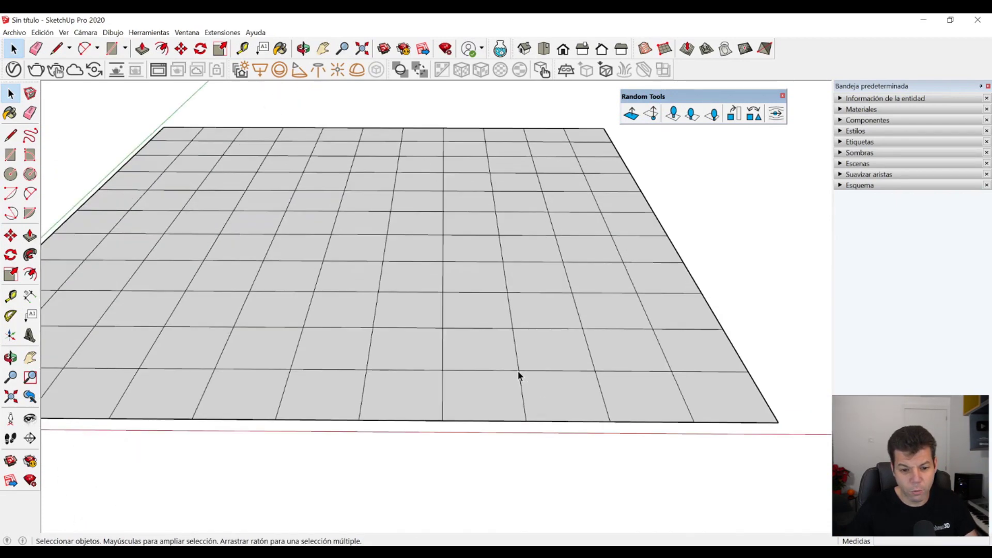
{"action": "middle_click_drag", "start_coordinate": [514, 373], "coordinate": [148, 180]}
{"action": "left_click_drag", "start_coordinate": [139, 174], "coordinate": [731, 475]}
{"action": "scroll", "coordinate": [424, 384], "scroll_direction": "up", "scroll_amount": 2}
{"action": "scroll", "coordinate": [425, 382], "scroll_direction": "up", "scroll_amount": 2}
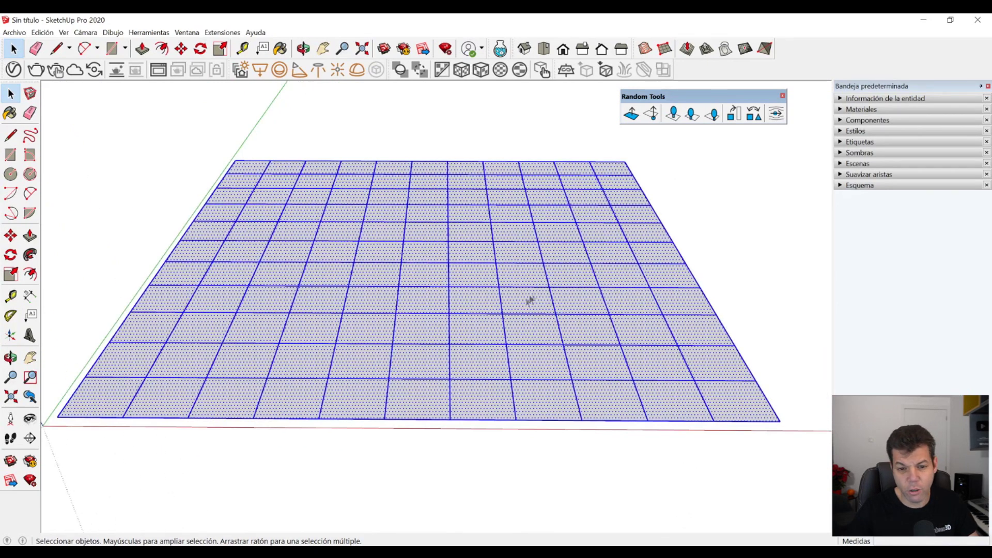
{"action": "left_click", "coordinate": [651, 114]}
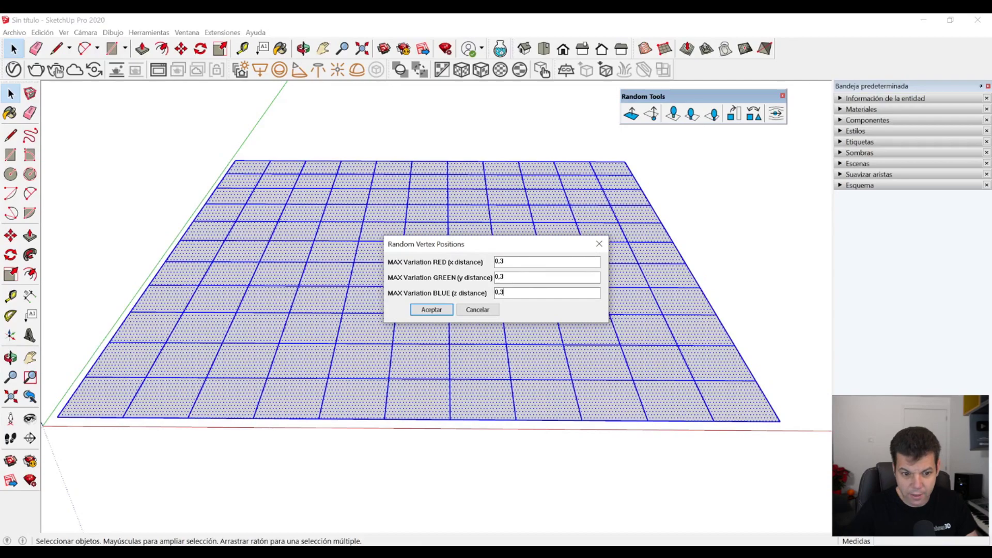
{"action": "left_click", "coordinate": [432, 310]}
{"action": "middle_click_drag", "start_coordinate": [434, 337], "coordinate": [467, 399]}
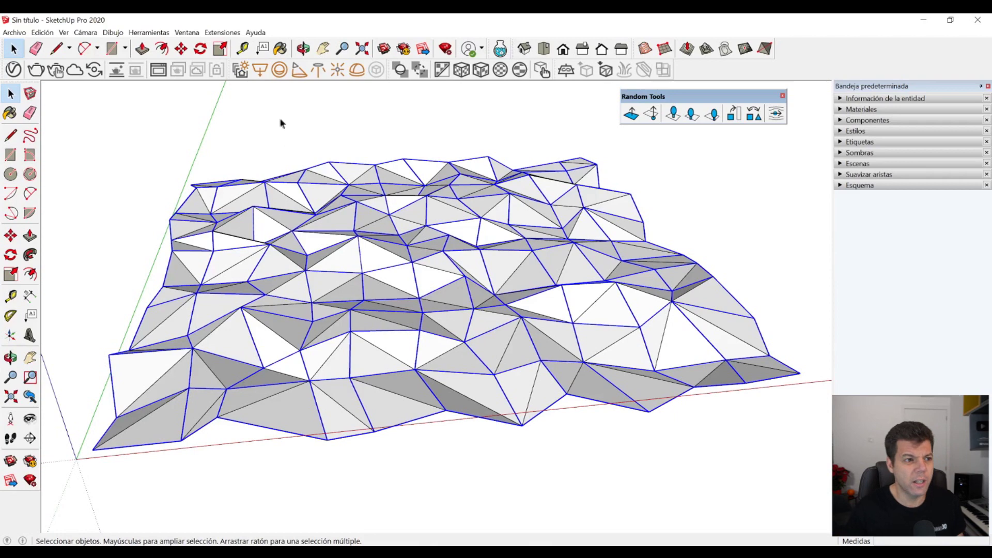
- Bring up the V-Ray frame buffer to view the forest render and minimise it again
{"action": "left_click", "coordinate": [158, 69]}
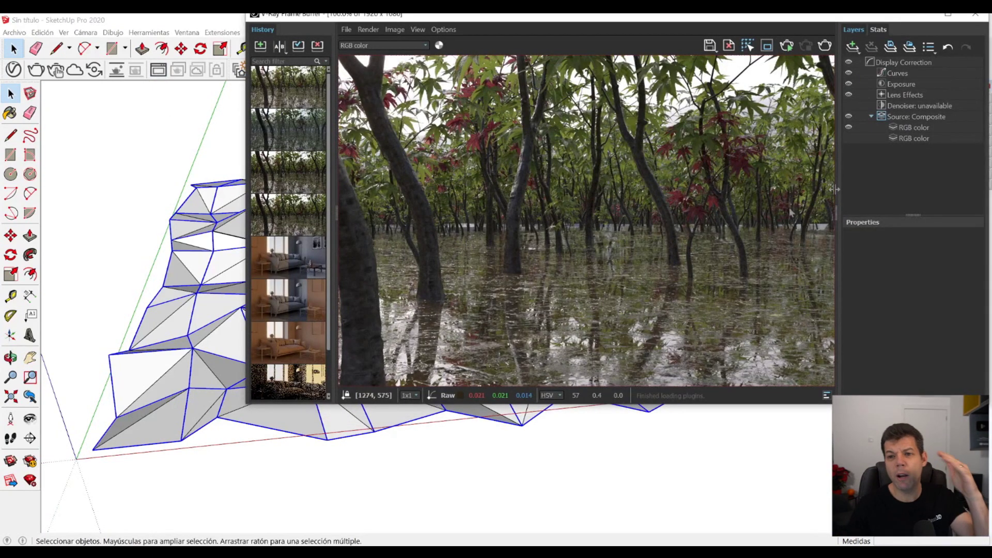
{"action": "left_click", "coordinate": [922, 15]}
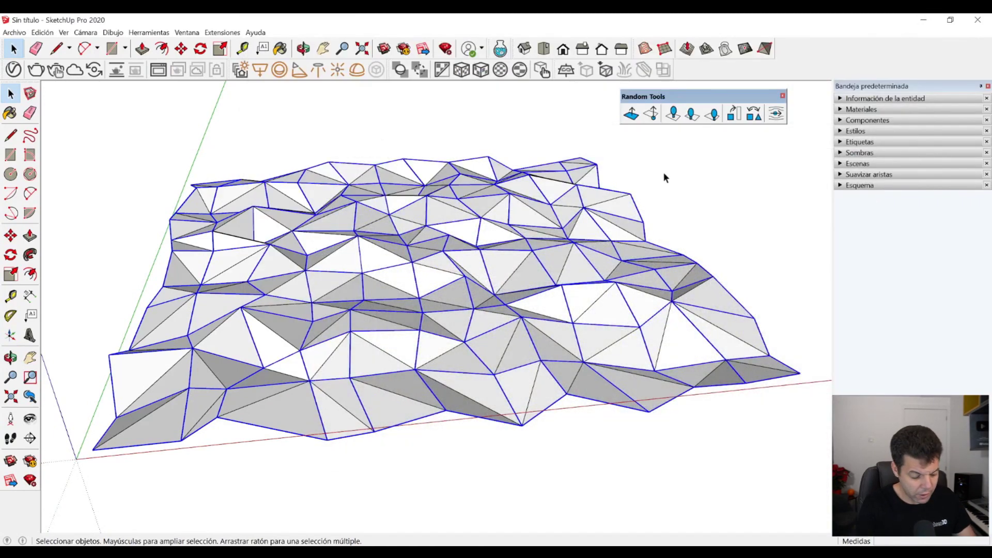
- Undo the random vertex variation so the grid is flat again and clear the selection
{"action": "key", "text": "ctrl+z"}
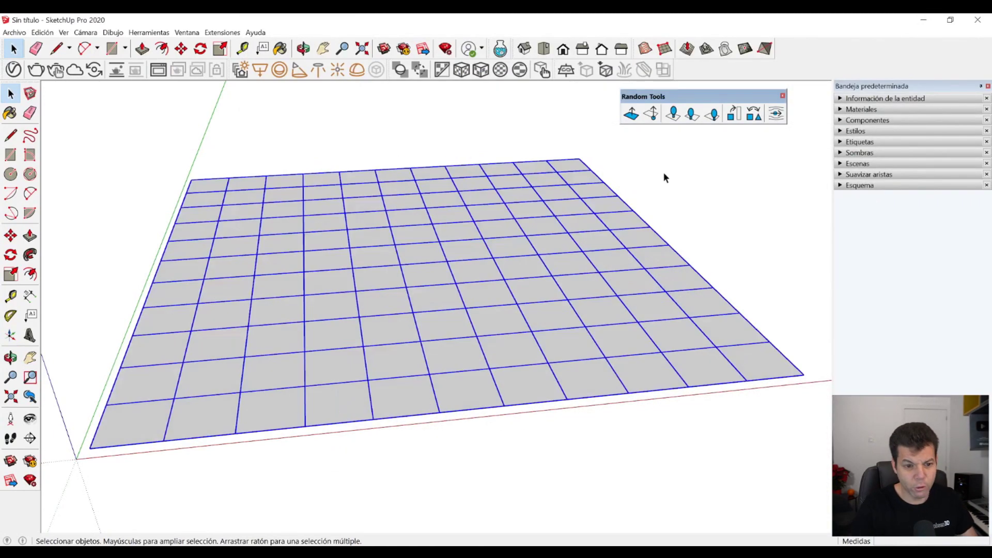
{"action": "left_click", "coordinate": [651, 114]}
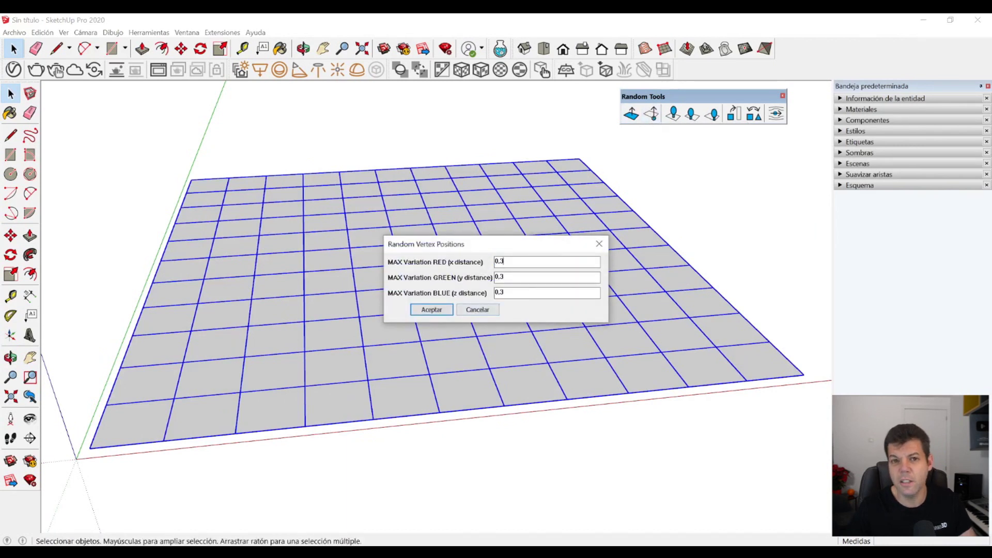
{"action": "left_click", "coordinate": [599, 244]}
{"action": "left_click", "coordinate": [578, 432]}
{"action": "middle_click_drag", "start_coordinate": [459, 312], "coordinate": [408, 360]}
{"action": "scroll", "coordinate": [409, 359], "scroll_direction": "up", "scroll_amount": 2}
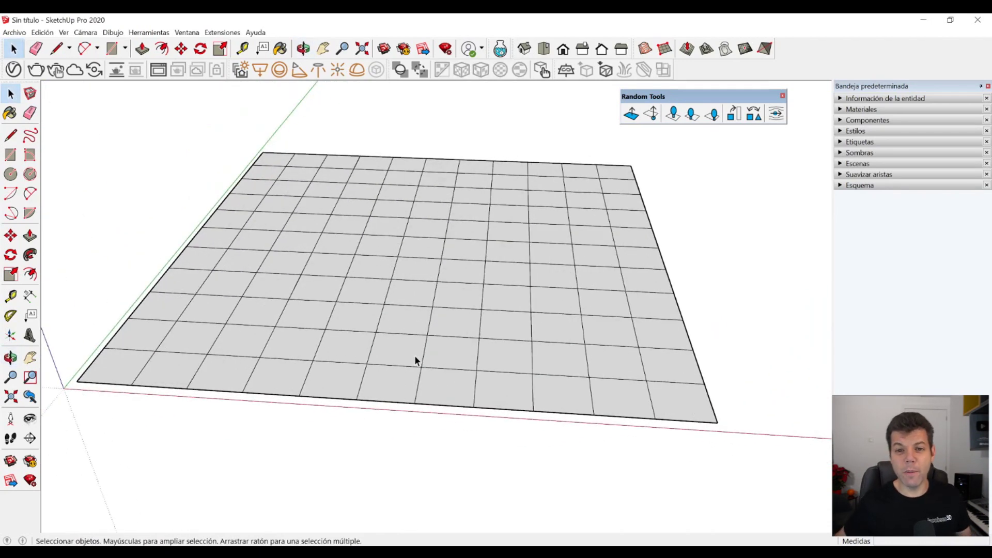
{"action": "middle_click_drag", "start_coordinate": [416, 292], "coordinate": [439, 257]}
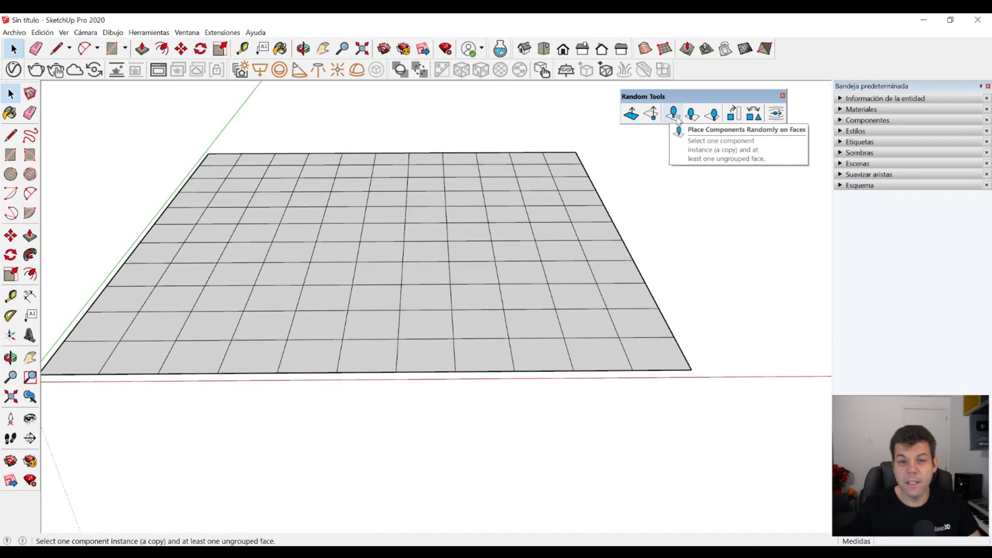
- Draw a small rectangle beside the grid and pull it up into a post about 0.54 m high
{"action": "key", "text": "h"}
{"action": "left_click_drag", "start_coordinate": [616, 341], "coordinate": [373, 338]}
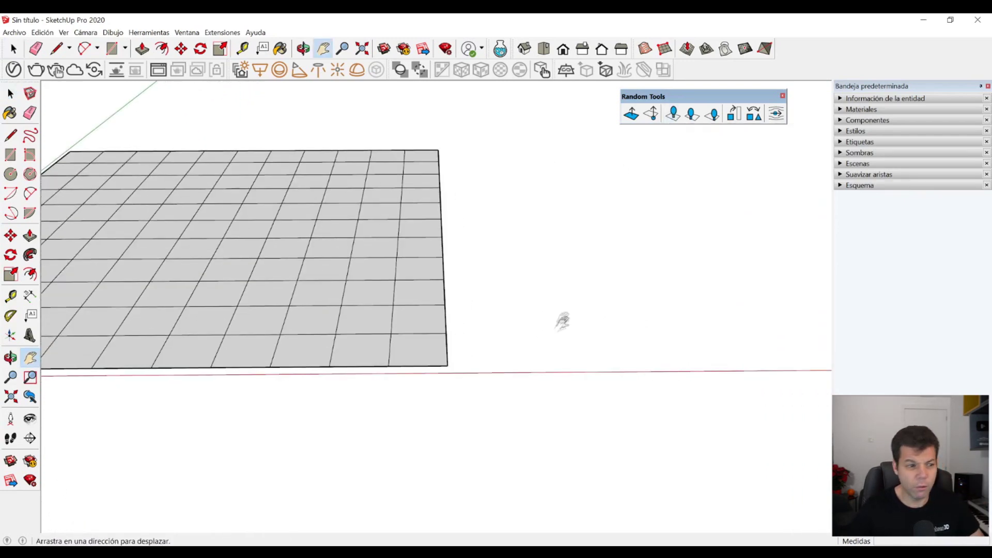
{"action": "left_click", "coordinate": [11, 155]}
{"action": "left_click", "coordinate": [525, 316]}
{"action": "left_click", "coordinate": [550, 305]}
{"action": "key", "text": "p"}
{"action": "left_click", "coordinate": [537, 311]}
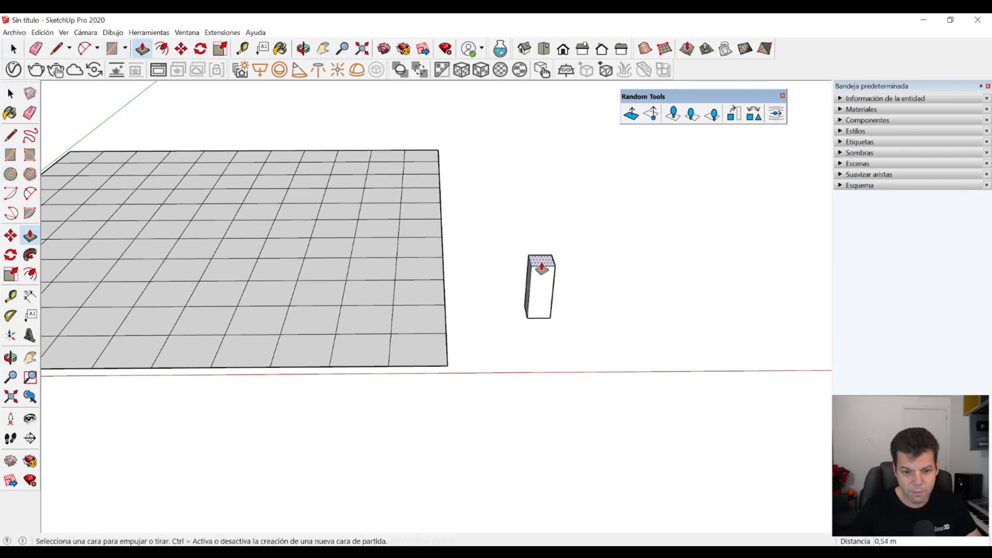
- Add another section on top of the post and pull its side face out about 0.31 m to form an L shape
{"action": "left_click", "coordinate": [541, 268]}
{"action": "middle_click_drag", "start_coordinate": [538, 248], "coordinate": [512, 250]}
{"action": "left_click", "coordinate": [512, 251]}
{"action": "left_click", "coordinate": [546, 250]}
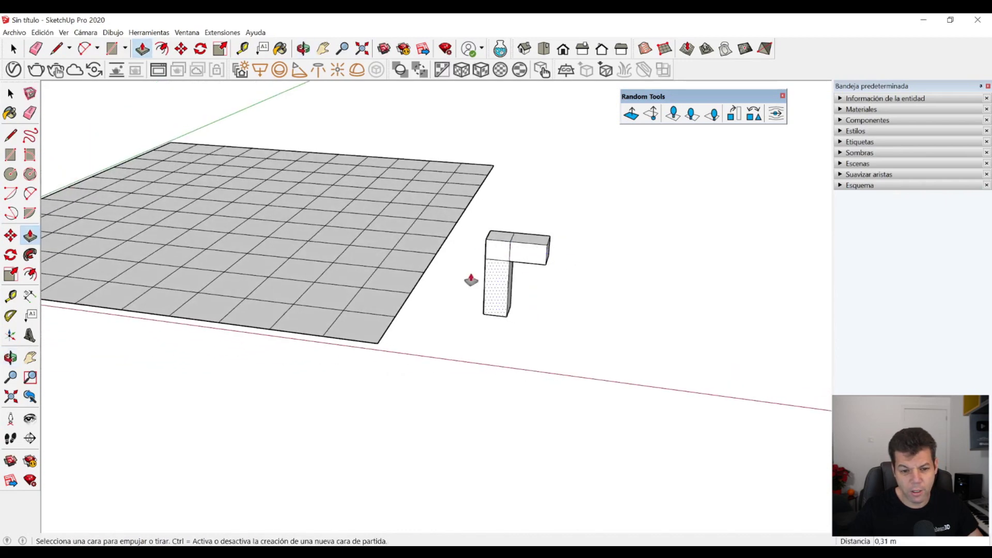
- Select the whole L-shaped post and create a component from it
{"action": "middle_click_drag", "start_coordinate": [471, 279], "coordinate": [553, 309]}
{"action": "key", "text": "space"}
{"action": "left_click_drag", "start_coordinate": [518, 200], "coordinate": [652, 363]}
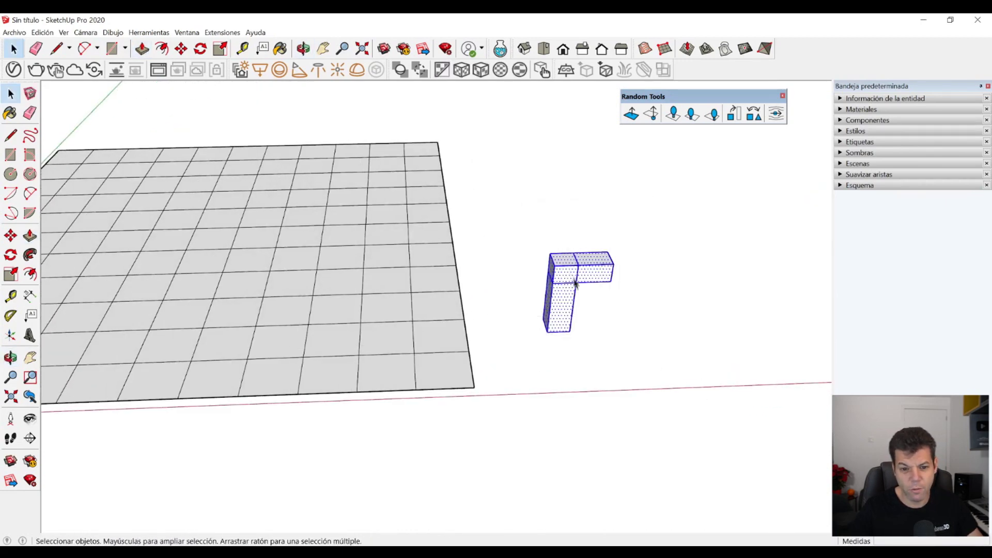
{"action": "right_click", "coordinate": [569, 268]}
{"action": "left_click", "coordinate": [594, 347]}
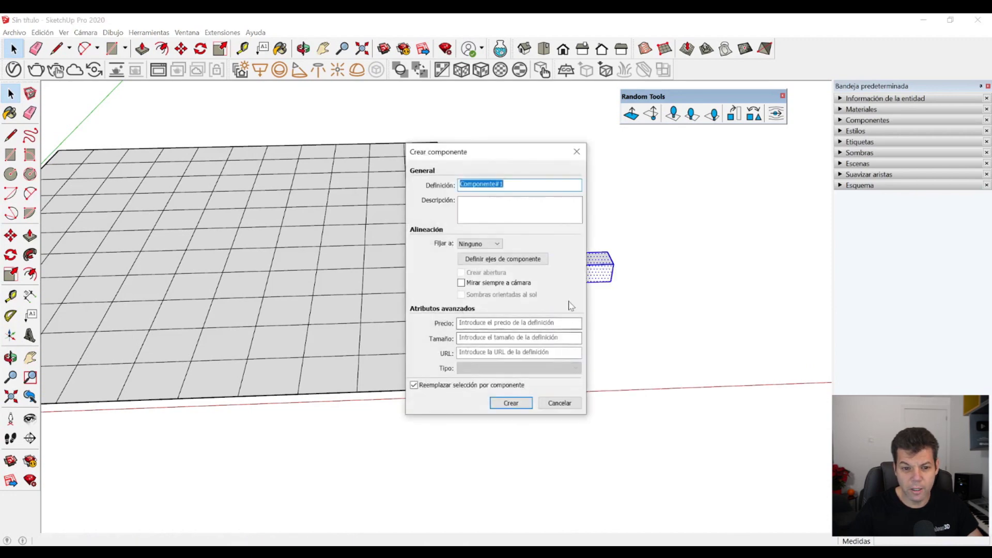
{"action": "left_click", "coordinate": [511, 401]}
{"action": "middle_click_drag", "start_coordinate": [511, 397], "coordinate": [559, 342]}
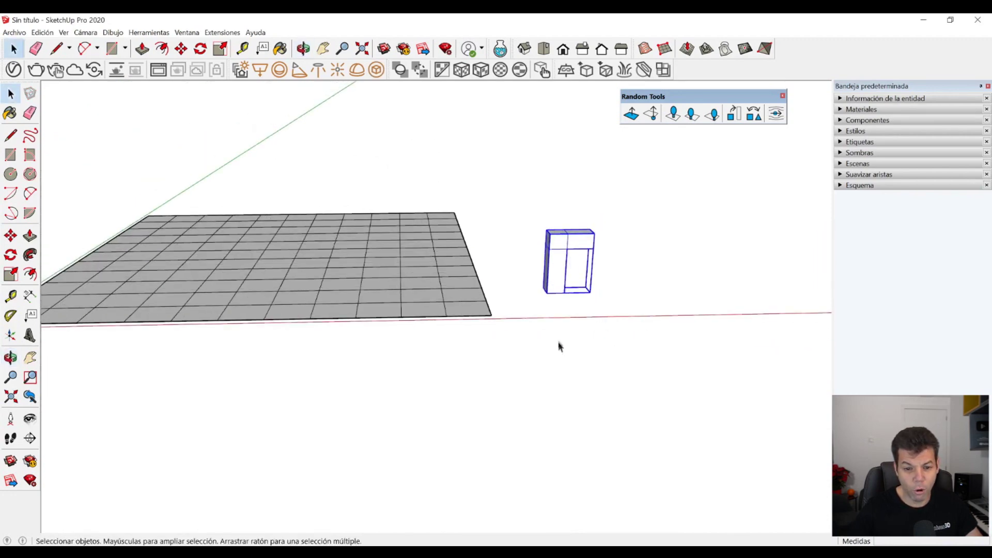
{"action": "left_click", "coordinate": [464, 332]}
- Reselect all the connected geometry of the L-shaped post and make it a component with the default settings
{"action": "middle_click_drag", "start_coordinate": [464, 332], "coordinate": [439, 366]}
{"action": "key", "text": "h"}
{"action": "middle_click_drag", "start_coordinate": [365, 361], "coordinate": [344, 328]}
{"action": "left_click_drag", "start_coordinate": [344, 328], "coordinate": [491, 348]}
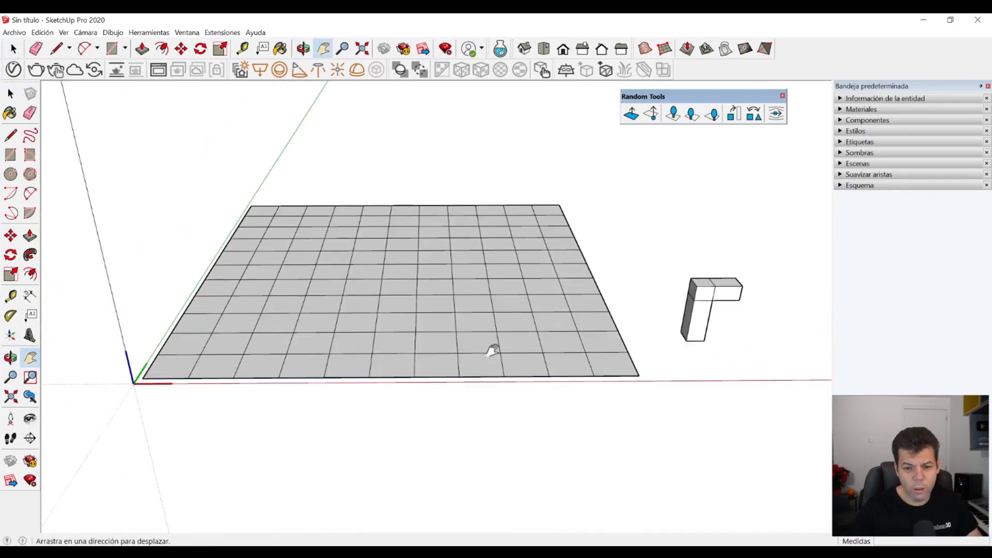
{"action": "key", "text": "space"}
{"action": "left_click", "coordinate": [703, 321]}
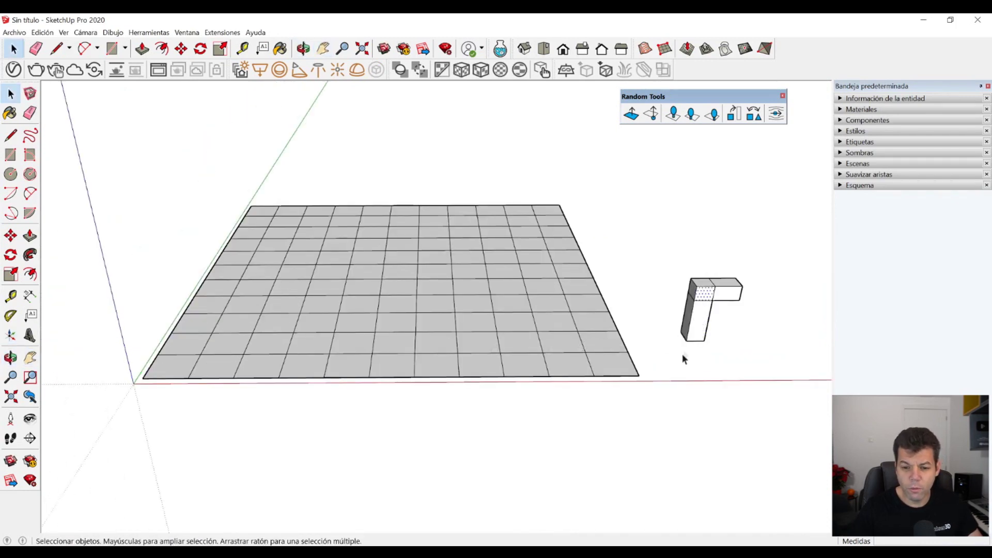
{"action": "triple_click", "coordinate": [696, 308]}
{"action": "right_click", "coordinate": [696, 306]}
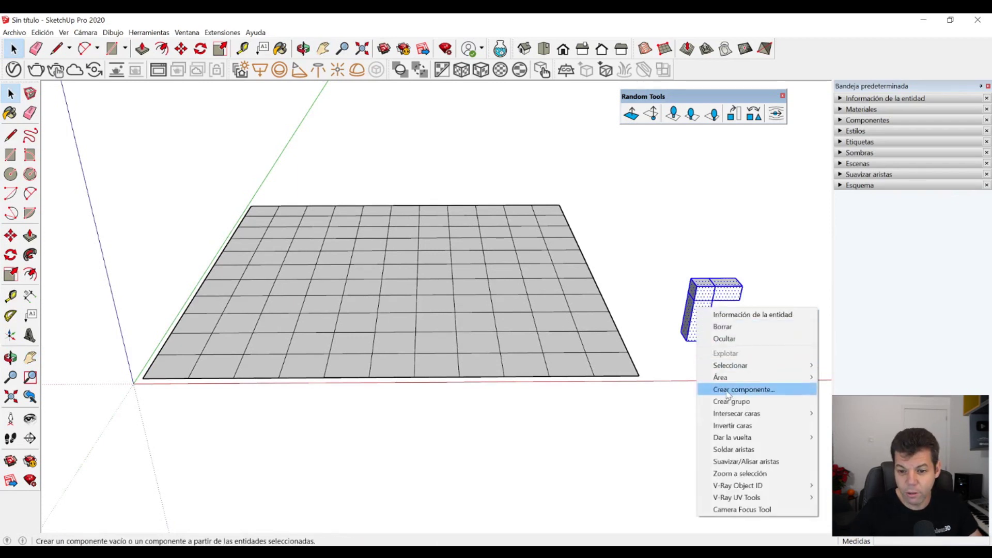
{"action": "left_click", "coordinate": [728, 390]}
{"action": "left_click", "coordinate": [510, 405]}
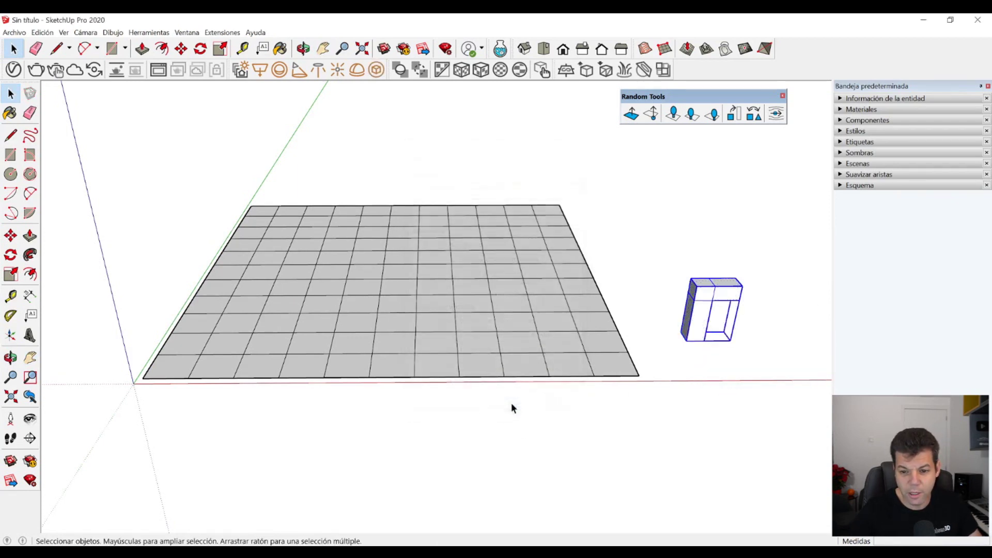
{"action": "left_click", "coordinate": [552, 440]}
- Try the random component placement tools that work on edges with only one grid face selected
{"action": "left_click", "coordinate": [700, 333]}
{"action": "middle_click", "coordinate": [703, 339]}
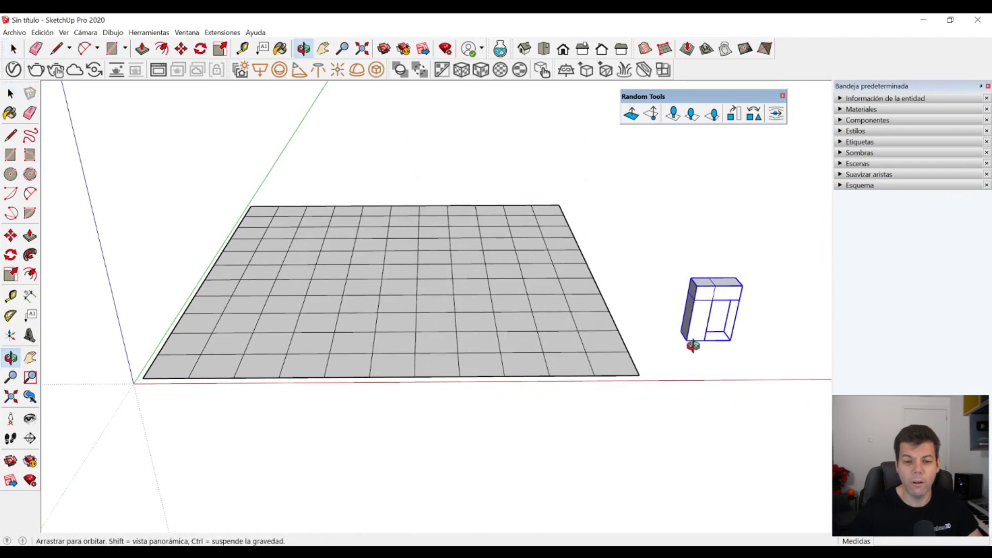
{"action": "left_click", "coordinate": [455, 336]}
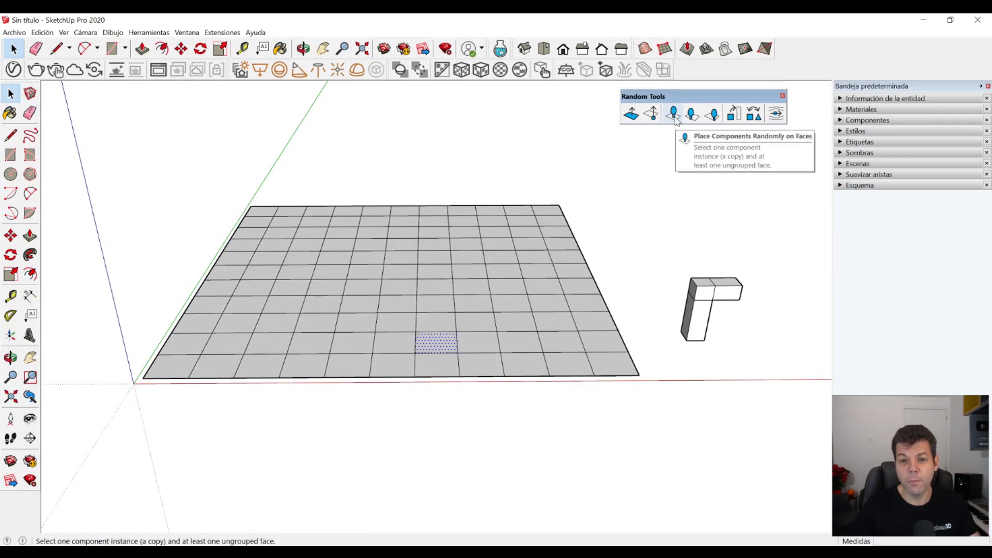
{"action": "scroll", "coordinate": [420, 356], "scroll_direction": "up", "scroll_amount": 3}
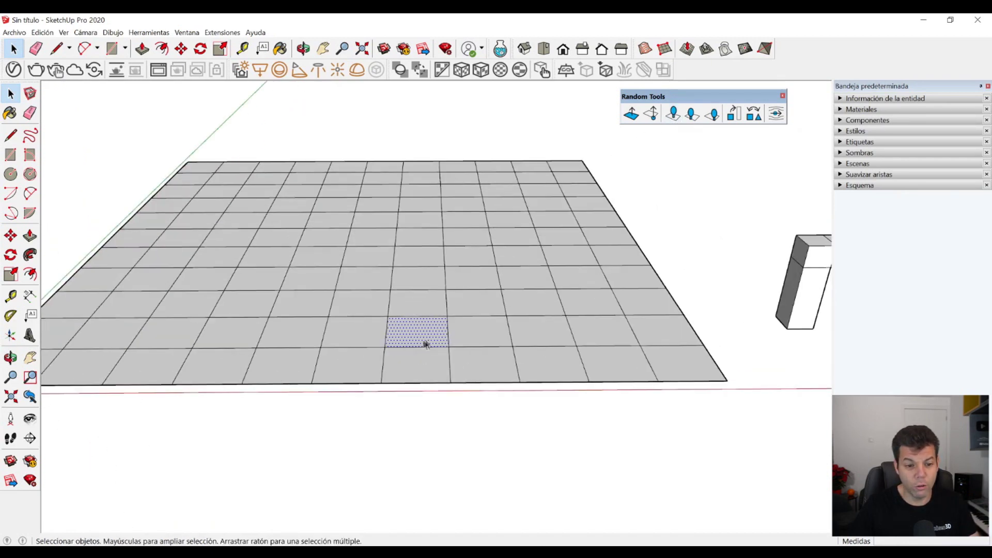
{"action": "scroll", "coordinate": [425, 345], "scroll_direction": "up", "scroll_amount": 2}
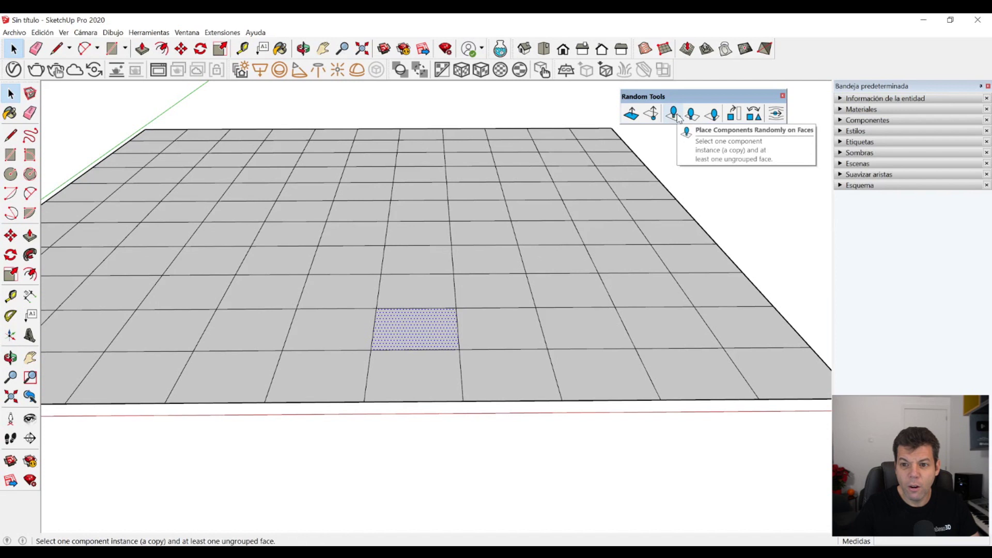
{"action": "left_click", "coordinate": [693, 114]}
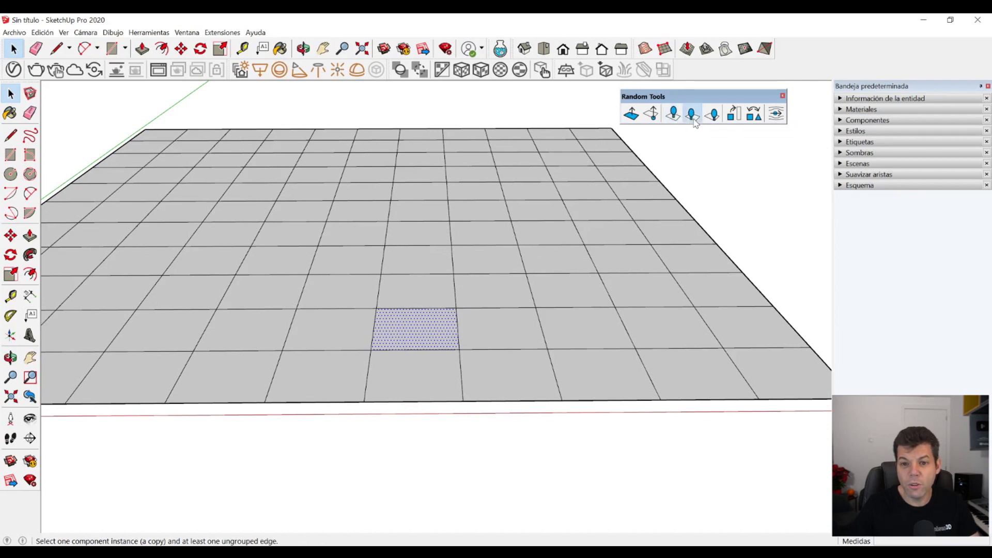
{"action": "left_click", "coordinate": [575, 310]}
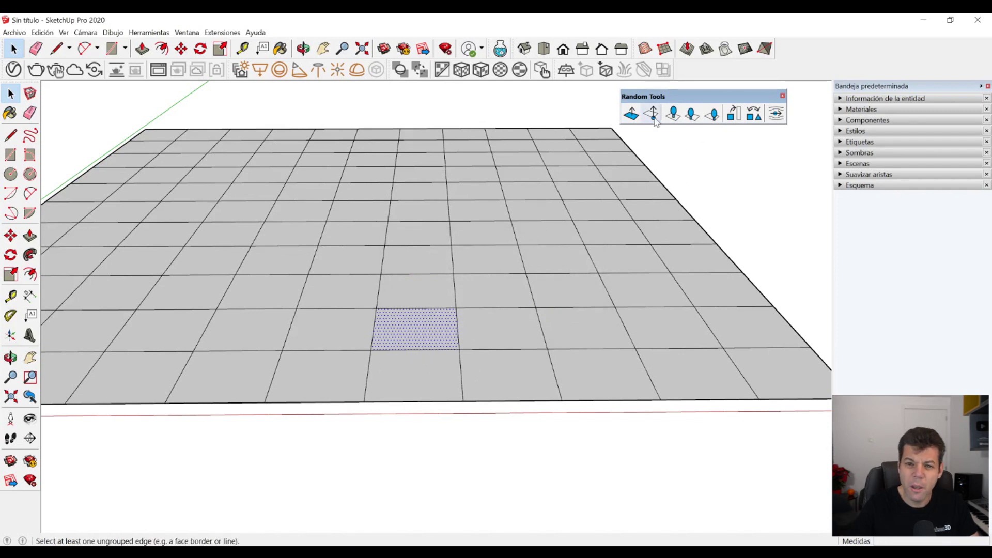
{"action": "left_click", "coordinate": [715, 119]}
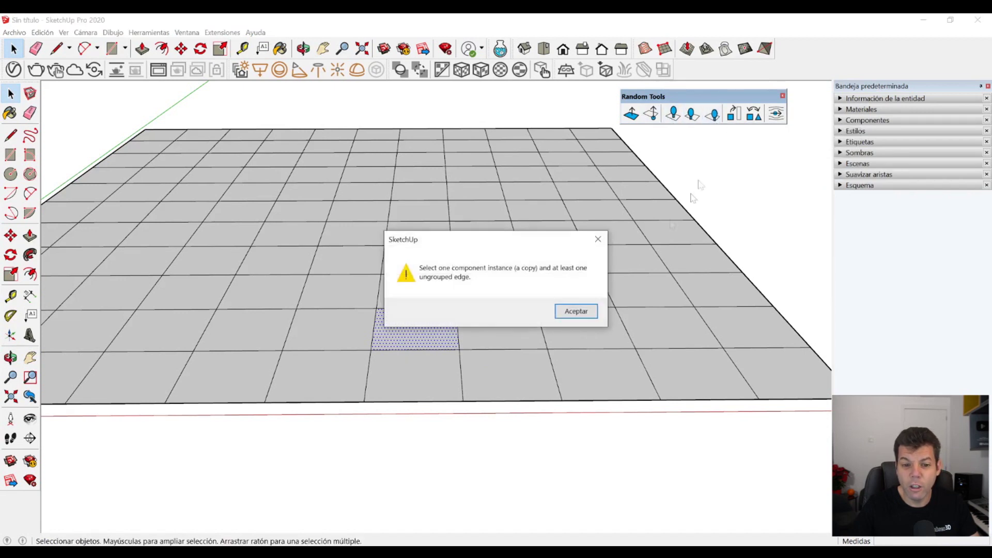
{"action": "left_click", "coordinate": [573, 312]}
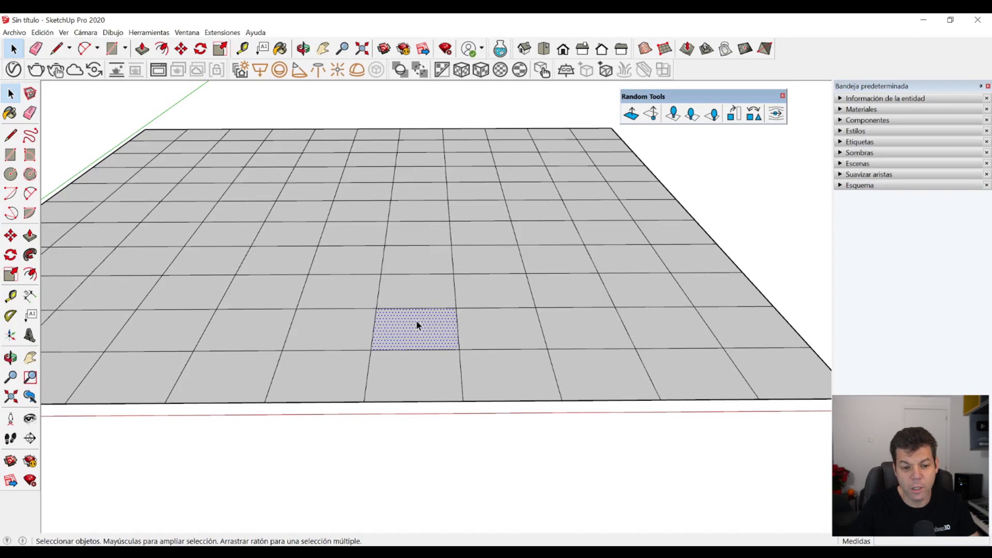
- Place the L-shaped component randomly on all grid faces with 1 copy per face, 0 rotation variation, 0 scale variation and Normal orientation
{"action": "scroll", "coordinate": [423, 321], "scroll_direction": "down", "scroll_amount": 4}
{"action": "left_click_drag", "start_coordinate": [150, 154], "coordinate": [557, 411]}
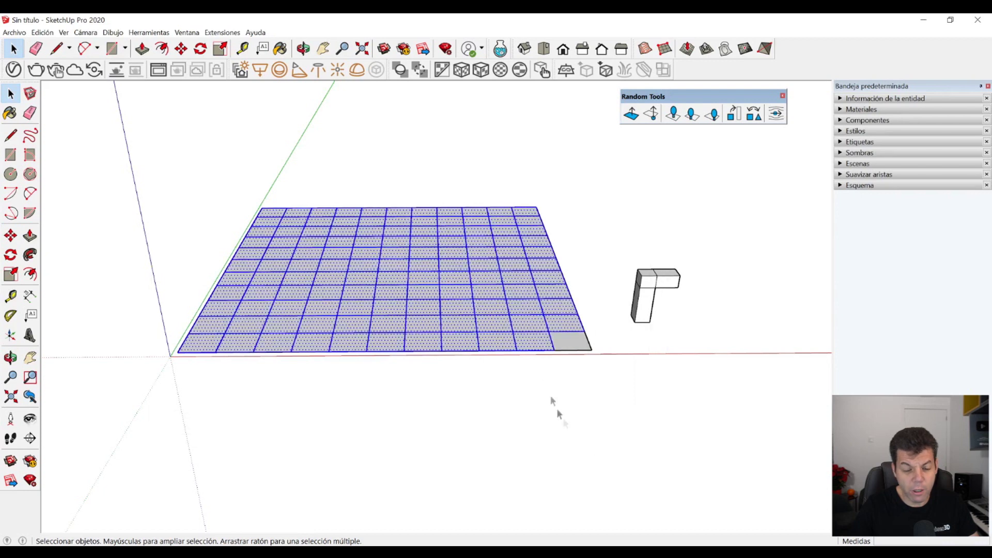
{"action": "left_click", "coordinate": [515, 404]}
{"action": "triple_click", "coordinate": [459, 313]}
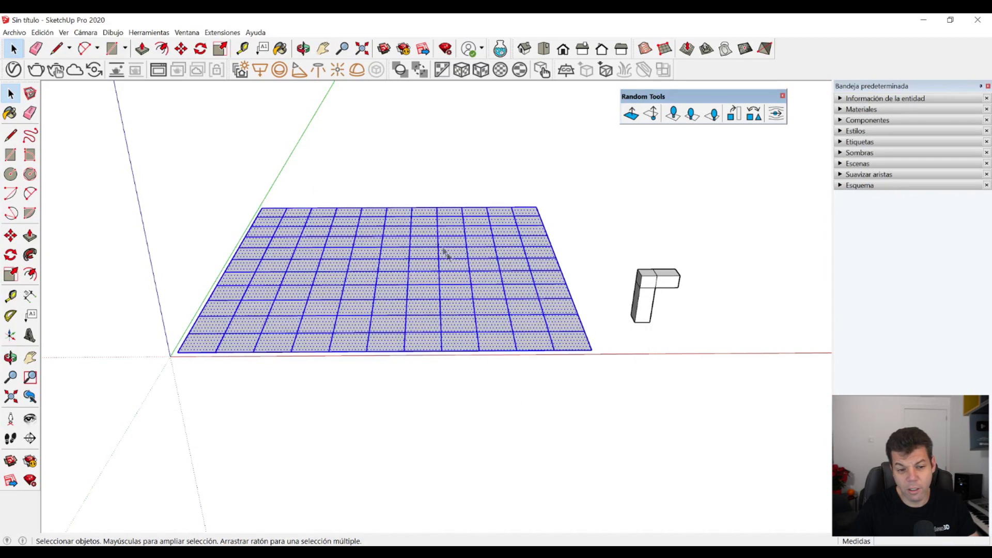
{"action": "left_click", "coordinate": [640, 309], "text": "shift"}
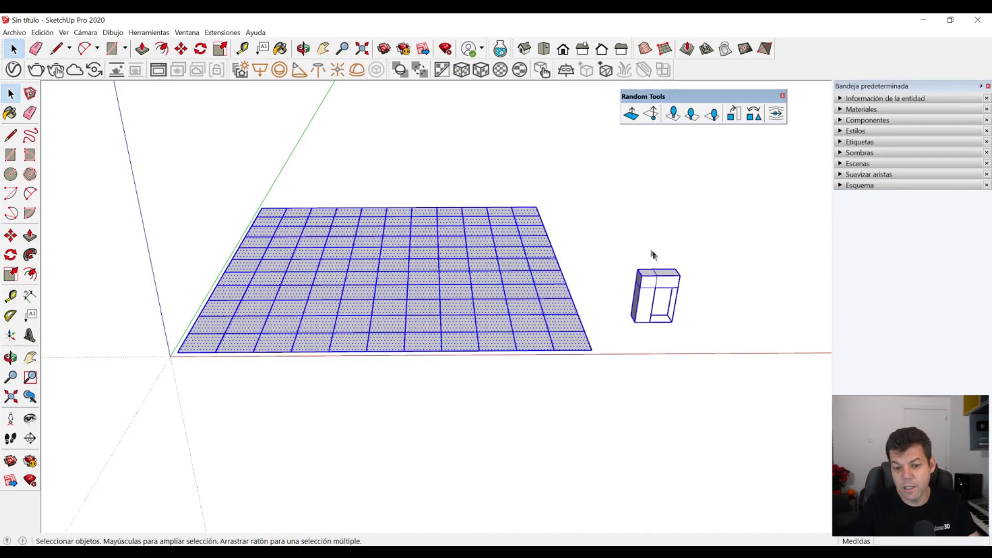
{"action": "left_click", "coordinate": [675, 118]}
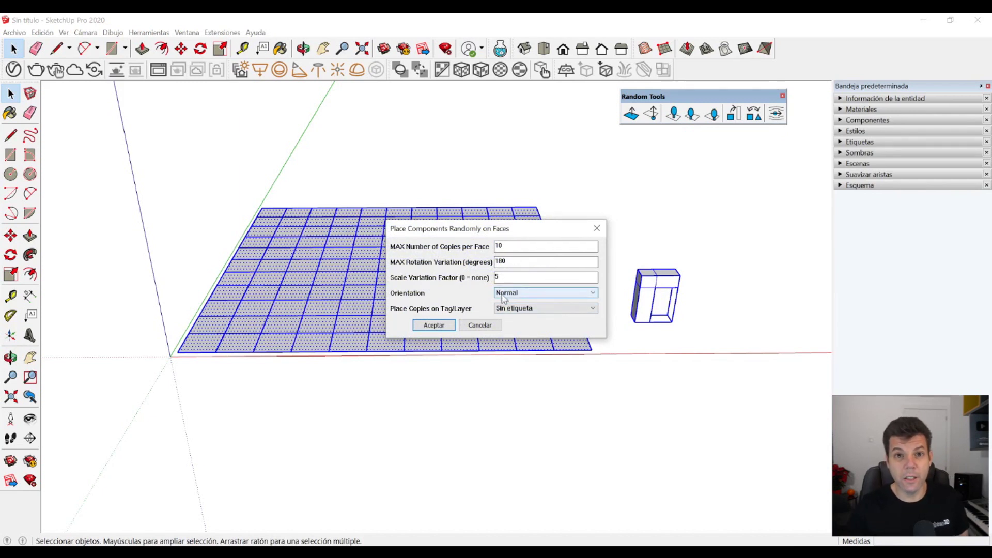
{"action": "left_click", "coordinate": [501, 246]}
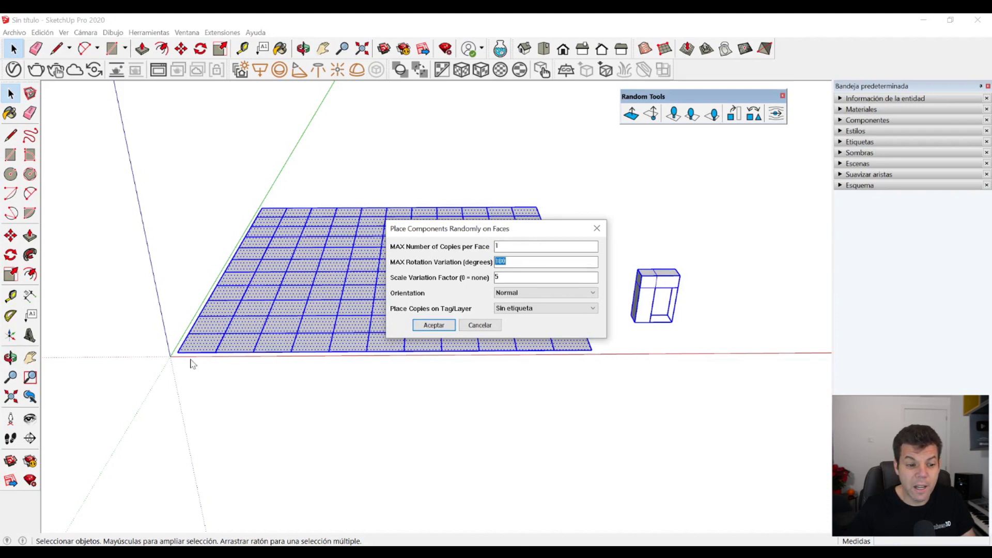
{"action": "type", "text": "0"}
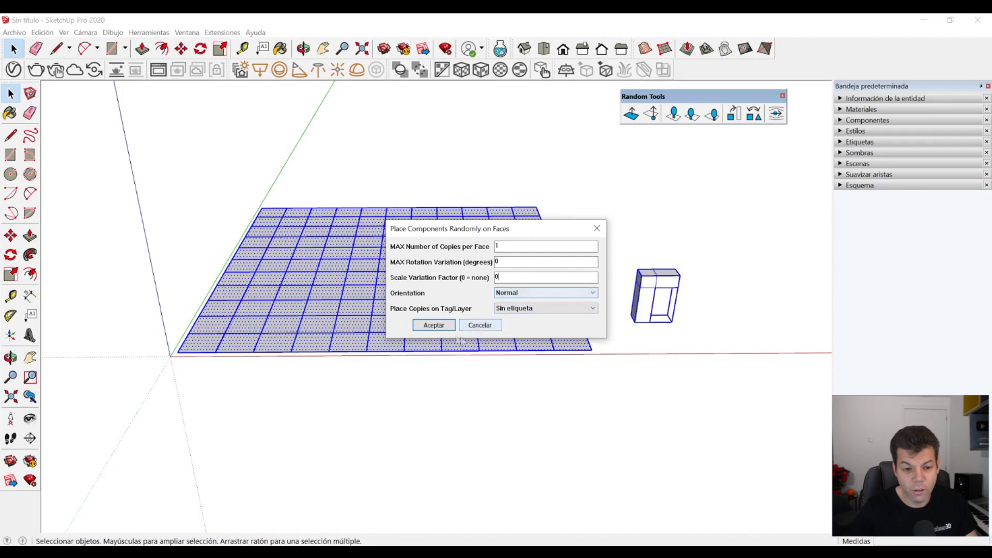
{"action": "left_click", "coordinate": [438, 327]}
- Inspect the placed copies from several angles and undo their placement
{"action": "middle_click_drag", "start_coordinate": [460, 390], "coordinate": [343, 336]}
{"action": "scroll", "coordinate": [427, 302], "scroll_direction": "up", "scroll_amount": 2}
{"action": "scroll", "coordinate": [568, 341], "scroll_direction": "up", "scroll_amount": 3}
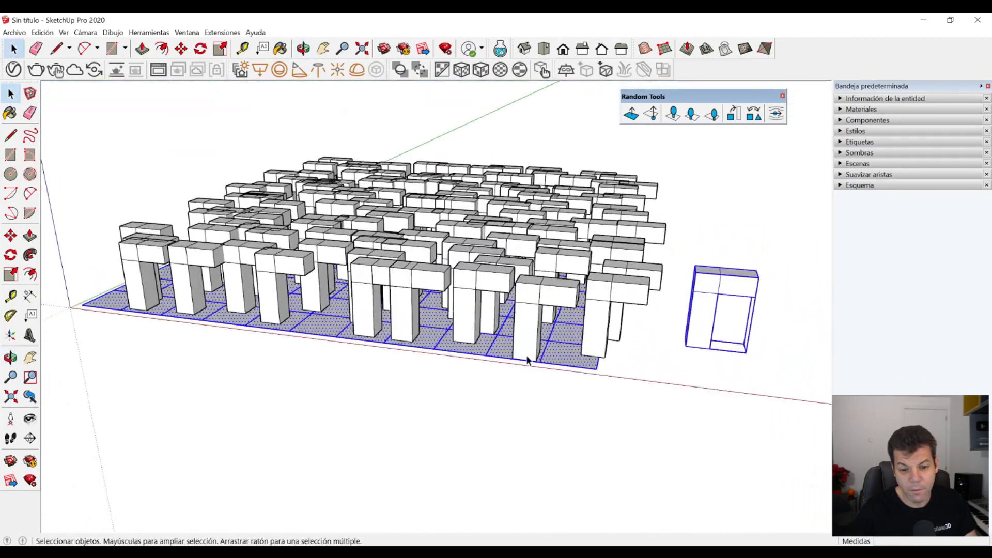
{"action": "middle_click_drag", "start_coordinate": [580, 339], "coordinate": [653, 392]}
{"action": "middle_click_drag", "start_coordinate": [489, 439], "coordinate": [284, 454]}
{"action": "scroll", "coordinate": [162, 439], "scroll_direction": "down", "scroll_amount": 5}
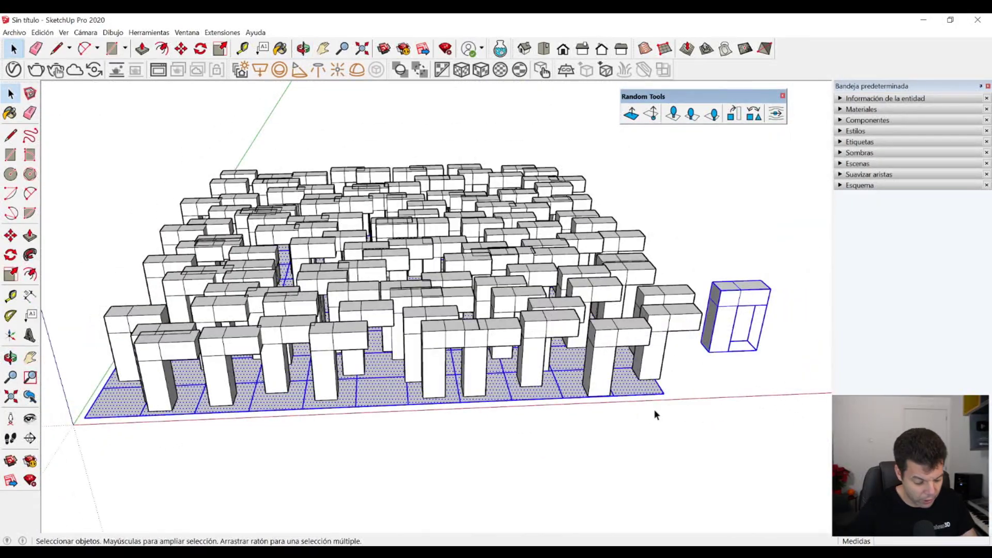
{"action": "key", "text": "ctrl+z"}
{"action": "mouse_move", "coordinate": [655, 415]}
{"action": "middle_mouse_down"}
{"action": "mouse_move", "coordinate": [664, 409]}
{"action": "mouse_move", "coordinate": [627, 403]}
{"action": "mouse_move", "coordinate": [637, 410]}
{"action": "middle_mouse_up"}
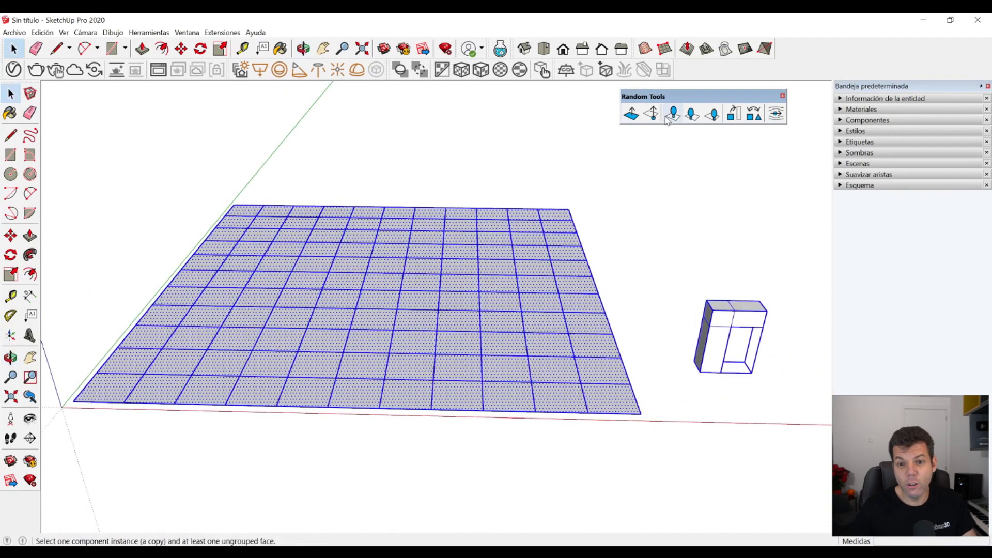
- Place the component randomly on the grid faces again with a maximum rotation variation of 360 degrees, 1 copy per face and no scale variation
{"action": "left_click", "coordinate": [673, 114]}
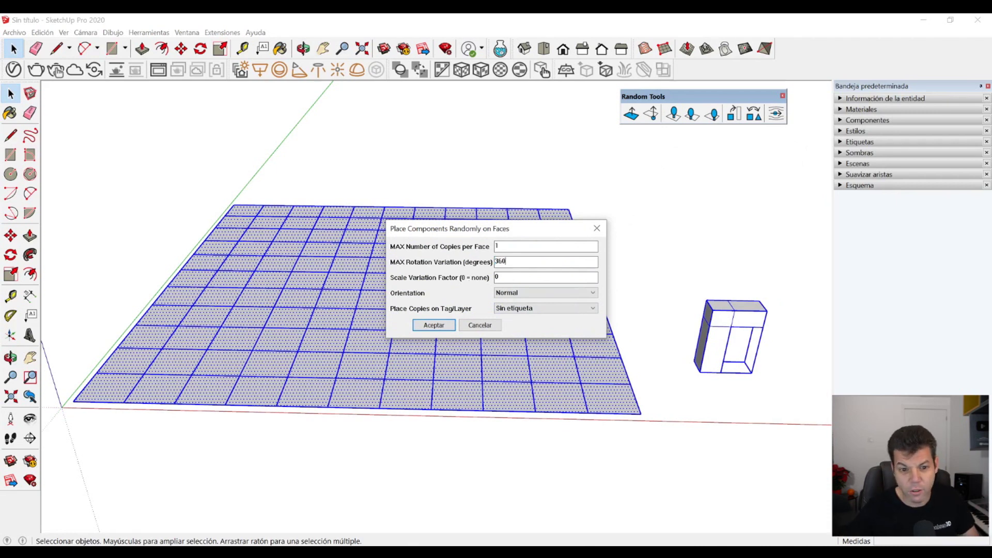
{"action": "left_click", "coordinate": [433, 326]}
{"action": "middle_click_drag", "start_coordinate": [434, 330], "coordinate": [472, 397]}
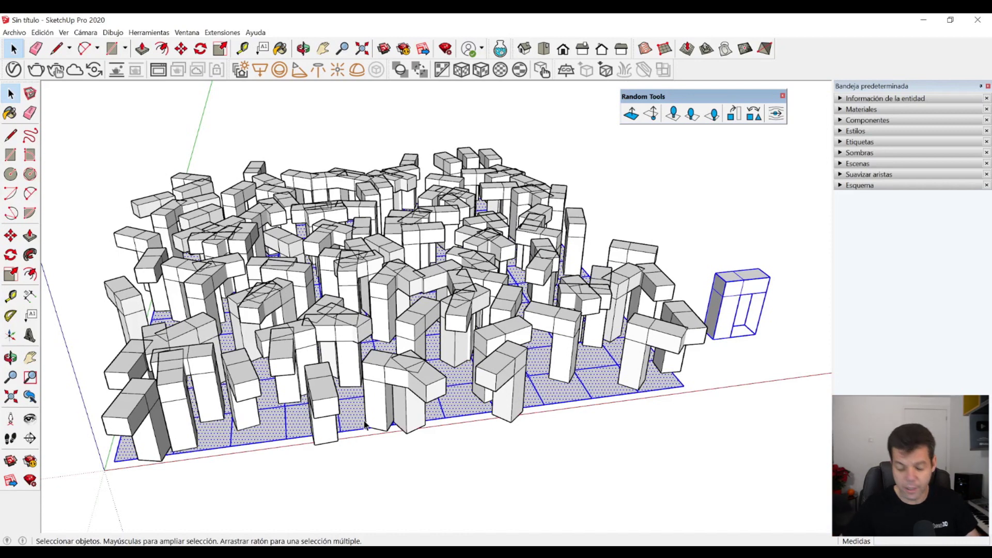
- Undo the placement of the randomly rotated component copies
{"action": "key", "text": "ctrl+z"}
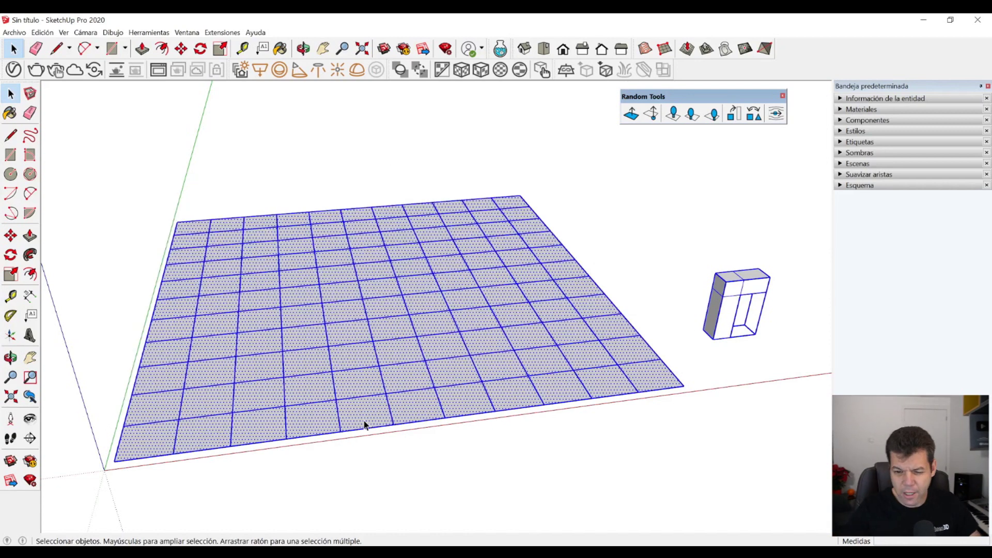
{"action": "middle_click_drag", "start_coordinate": [534, 442], "coordinate": [466, 426]}
{"action": "scroll", "coordinate": [464, 269], "scroll_direction": "down", "scroll_amount": 3}
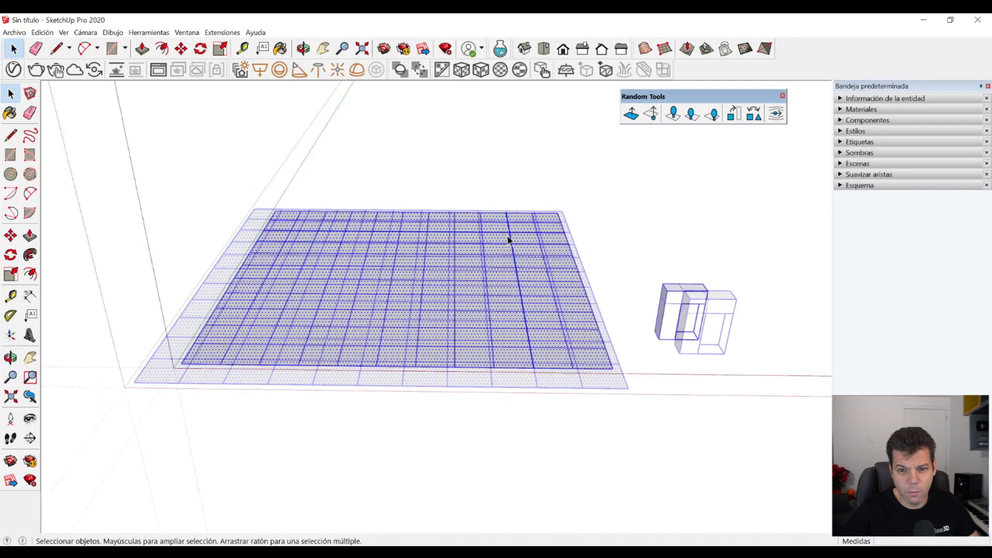
- Place the component randomly on the grid faces with scale variation, 1 copy per face and 360 degrees maximum rotation, and undo the placement
{"action": "left_click", "coordinate": [631, 113]}
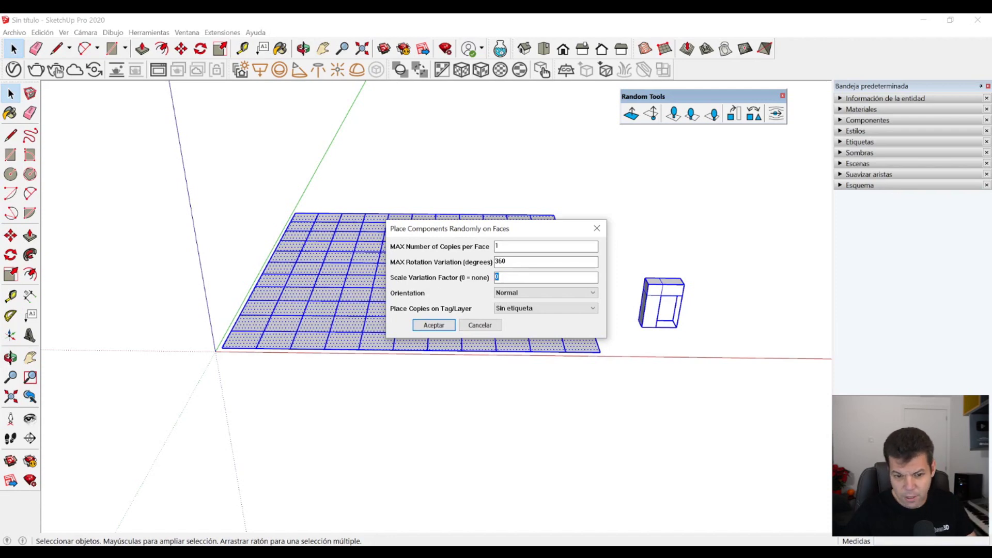
{"action": "left_click", "coordinate": [434, 326]}
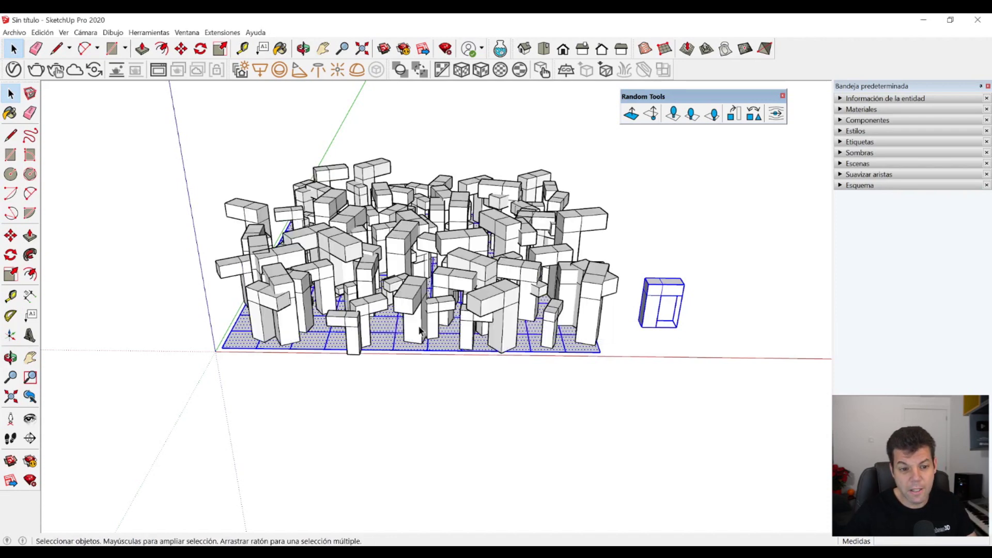
{"action": "middle_click_drag", "start_coordinate": [388, 360], "coordinate": [447, 385]}
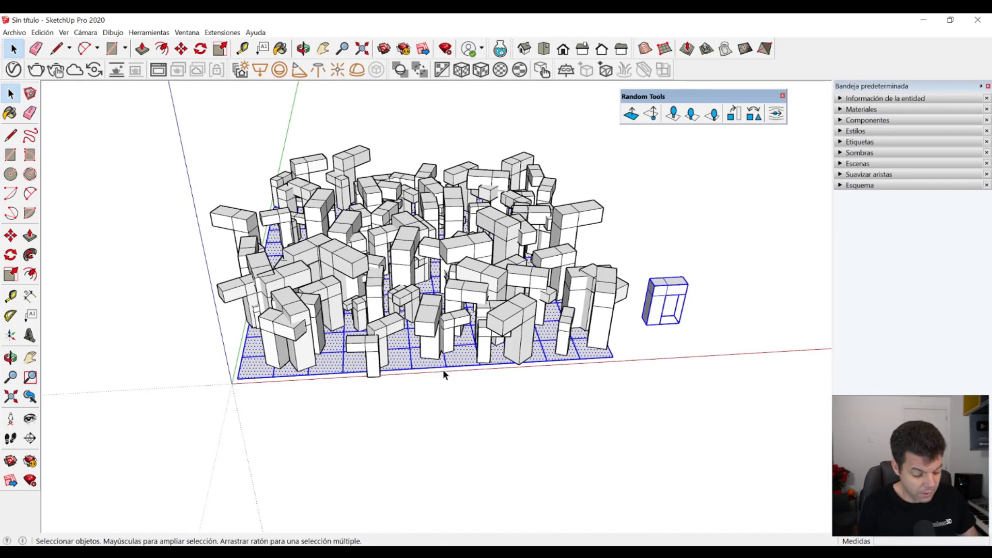
{"action": "key", "text": "ctrl+z"}
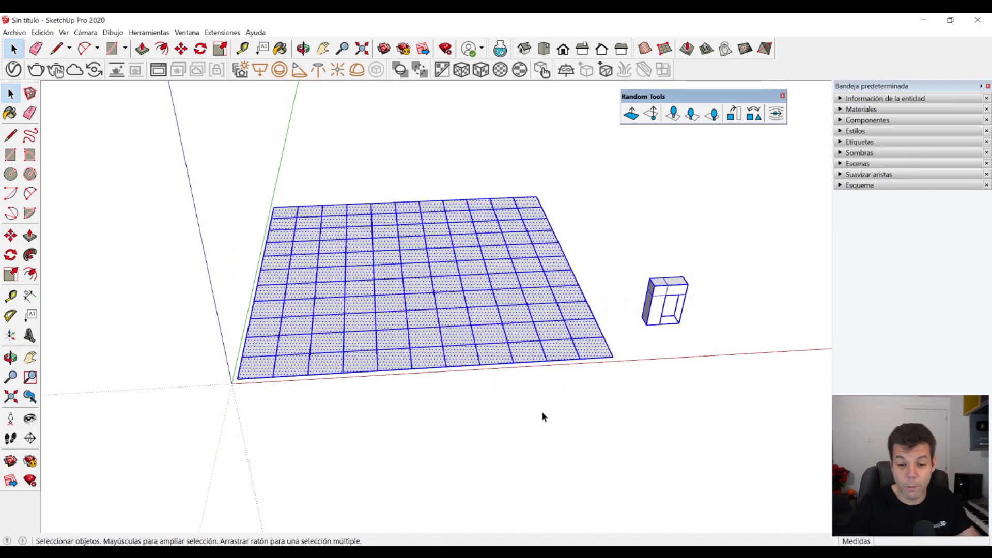
{"action": "middle_click_drag", "start_coordinate": [540, 412], "coordinate": [587, 365]}
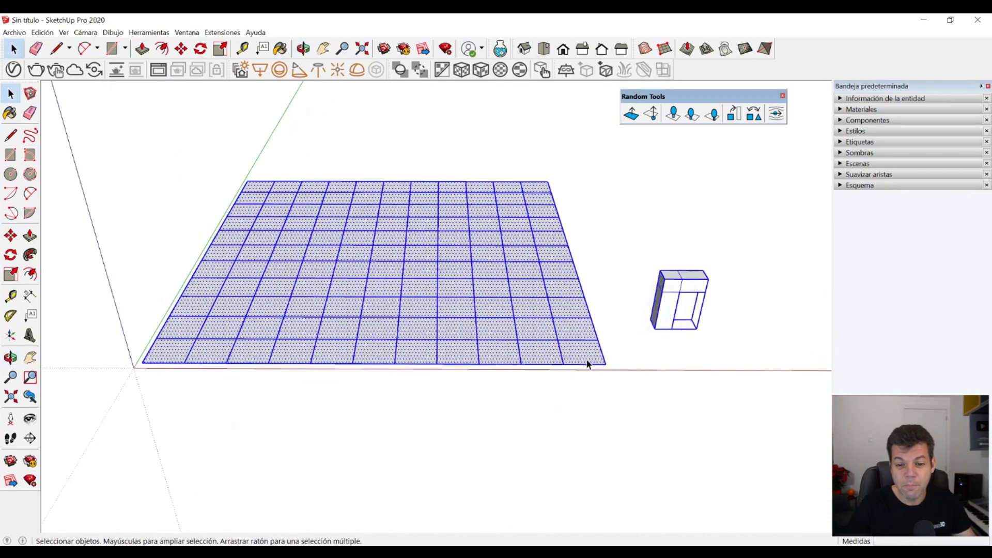
- Place the component randomly on the grid edges with 1 copy per edge, 0 rotation variation, 0 scale variation and Normal orientation
{"action": "left_click", "coordinate": [692, 114]}
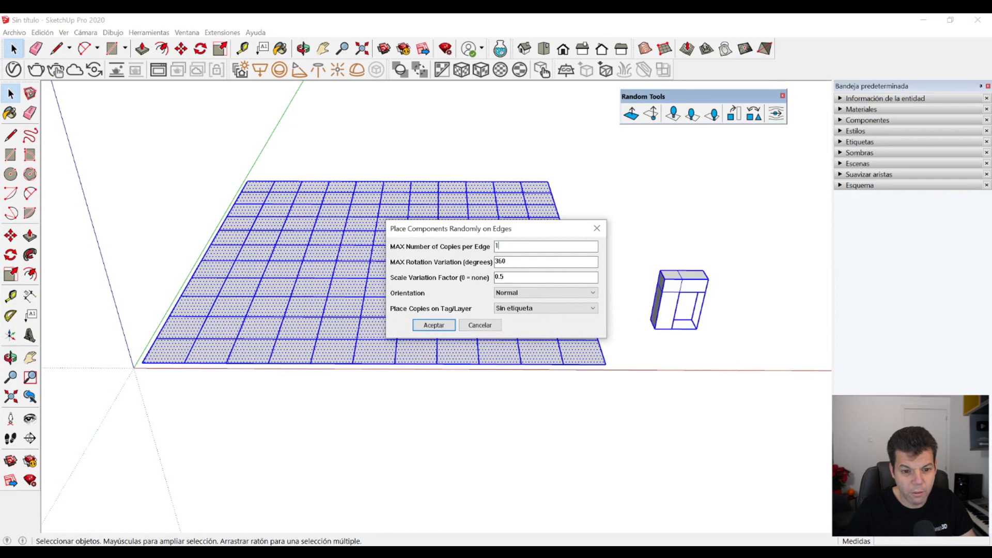
{"action": "type", "text": "0"}
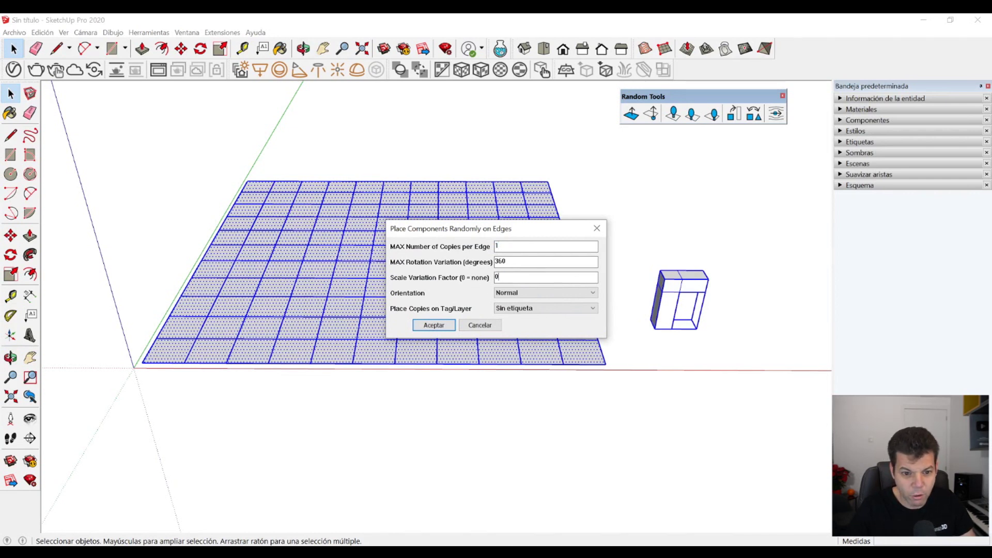
{"action": "type", "text": "0"}
{"action": "left_click", "coordinate": [445, 323]}
{"action": "middle_click_drag", "start_coordinate": [437, 338], "coordinate": [462, 332]}
{"action": "scroll", "coordinate": [408, 339], "scroll_direction": "up", "scroll_amount": 6}
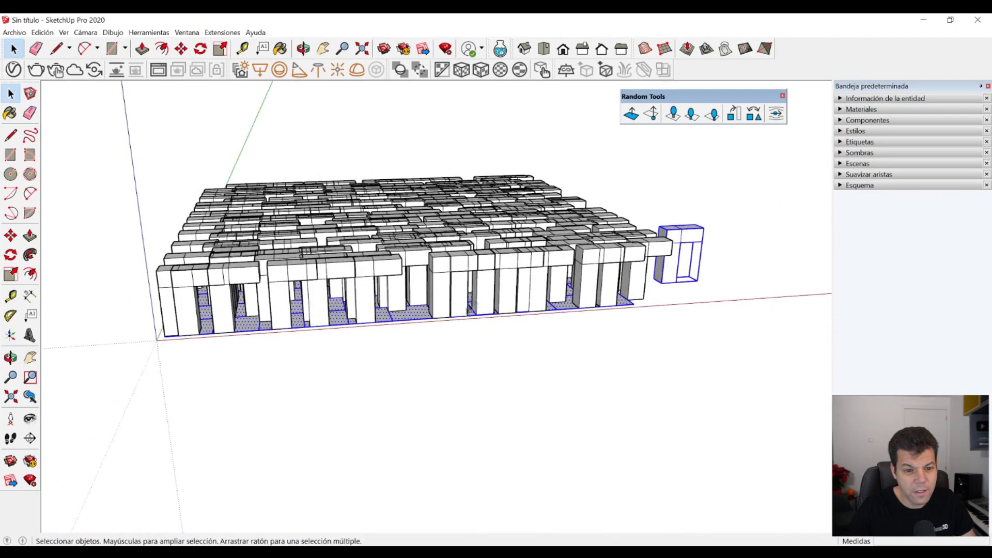
- Inspect the copies placed on the grid edges from several angles and undo their placement
{"action": "middle_click_drag", "start_coordinate": [365, 342], "coordinate": [233, 437]}
{"action": "scroll", "coordinate": [234, 437], "scroll_direction": "down", "scroll_amount": 5}
{"action": "middle_click_drag", "start_coordinate": [305, 406], "coordinate": [517, 429]}
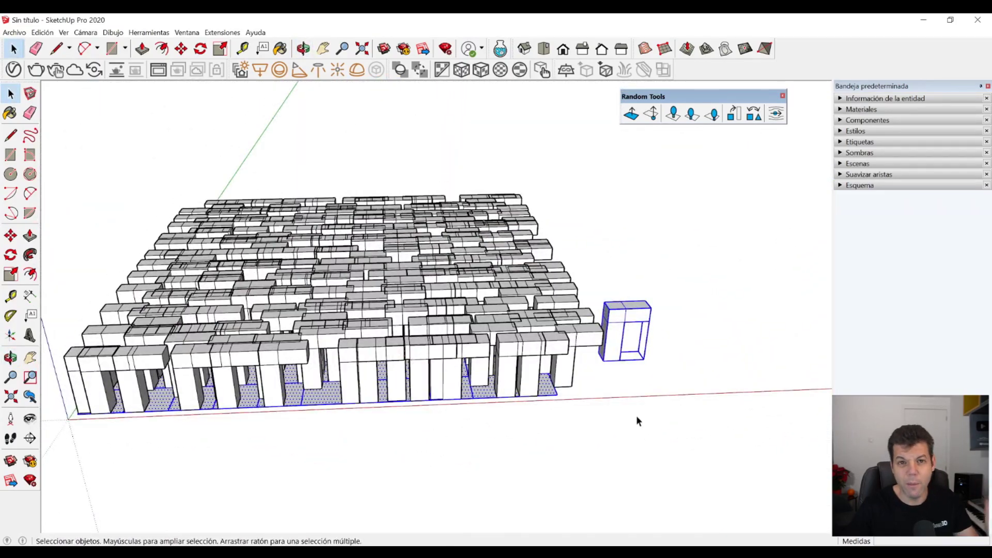
{"action": "key", "text": "ctrl+z"}
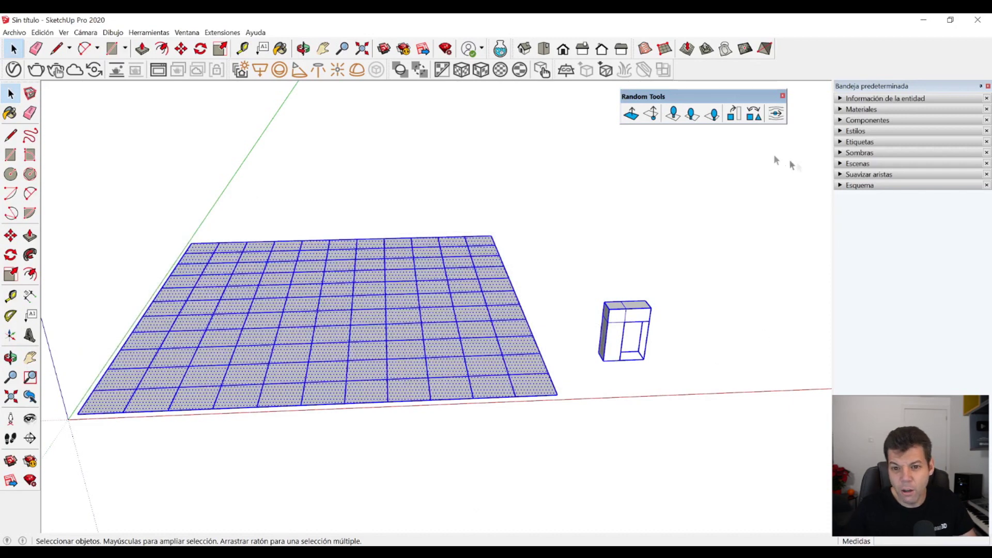
- Place the component randomly on the grid vertices with 50% placement probability, 360 degrees maximum rotation and Normal orientation, and undo the placement
{"action": "left_click", "coordinate": [713, 114]}
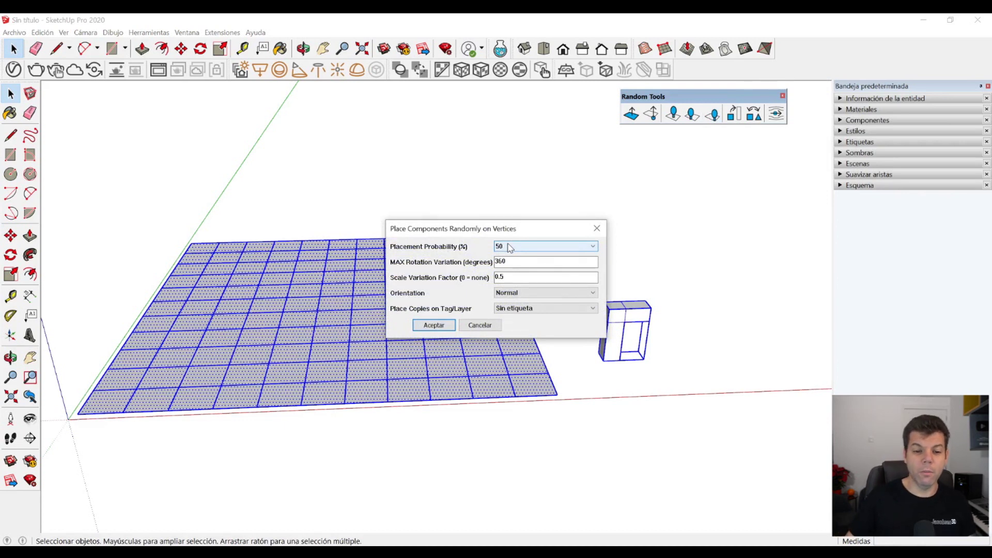
{"action": "left_click", "coordinate": [510, 247]}
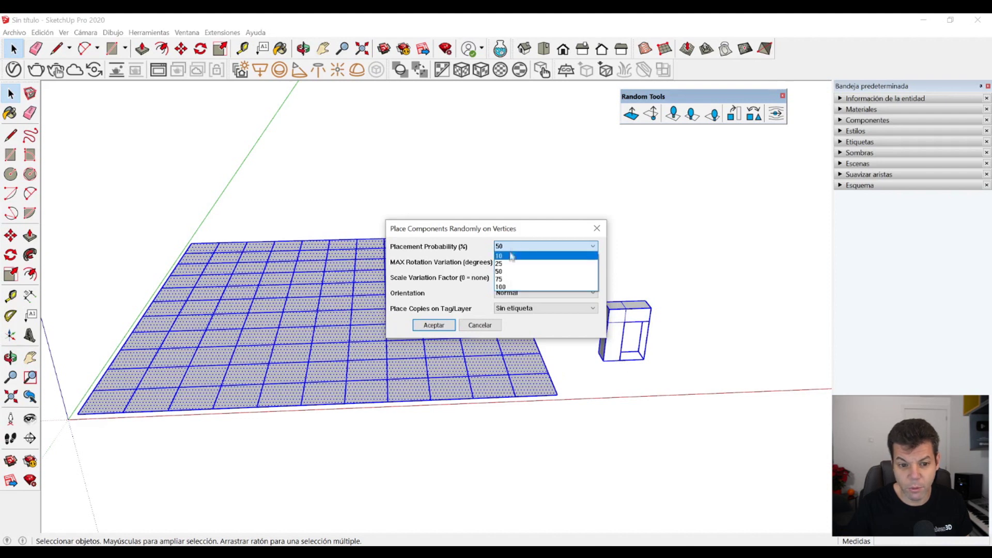
{"action": "left_click", "coordinate": [512, 272]}
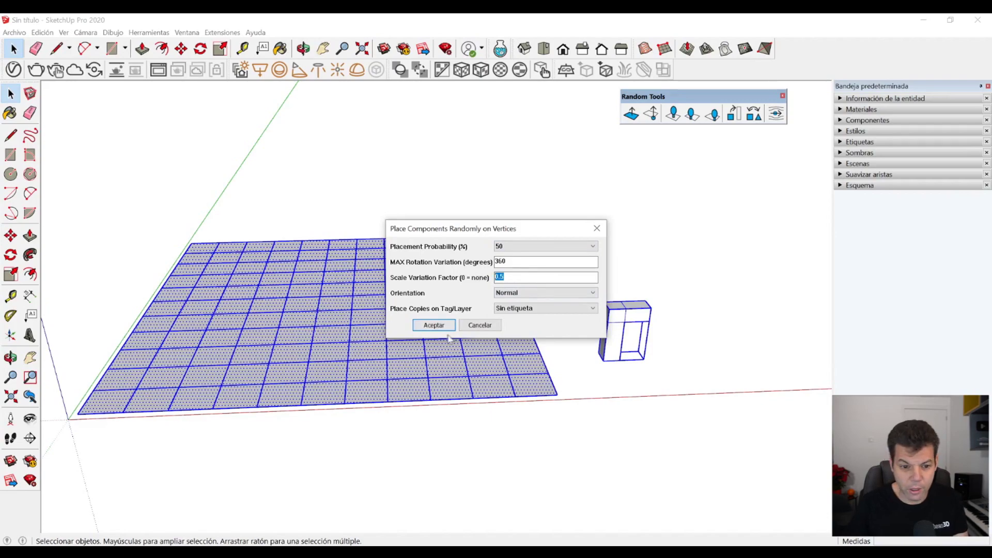
{"action": "left_click", "coordinate": [434, 325]}
{"action": "middle_click_drag", "start_coordinate": [453, 408], "coordinate": [400, 337]}
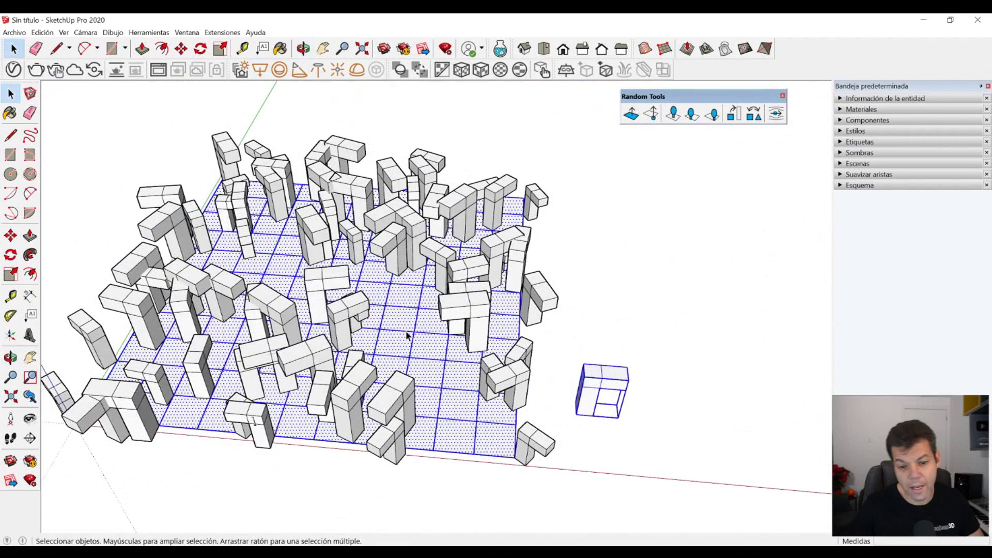
{"action": "middle_click_drag", "start_coordinate": [471, 368], "coordinate": [582, 330]}
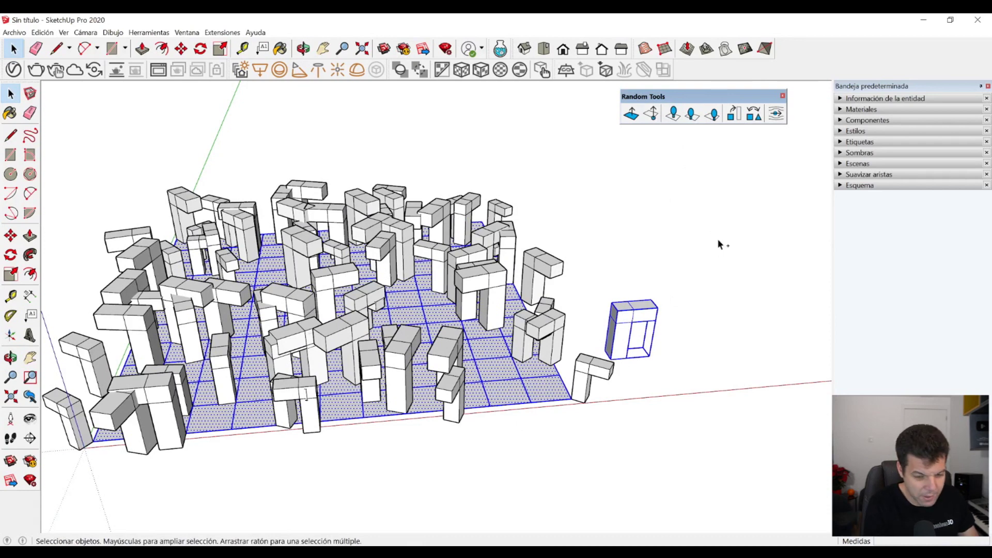
{"action": "key", "text": "ctrl+z"}
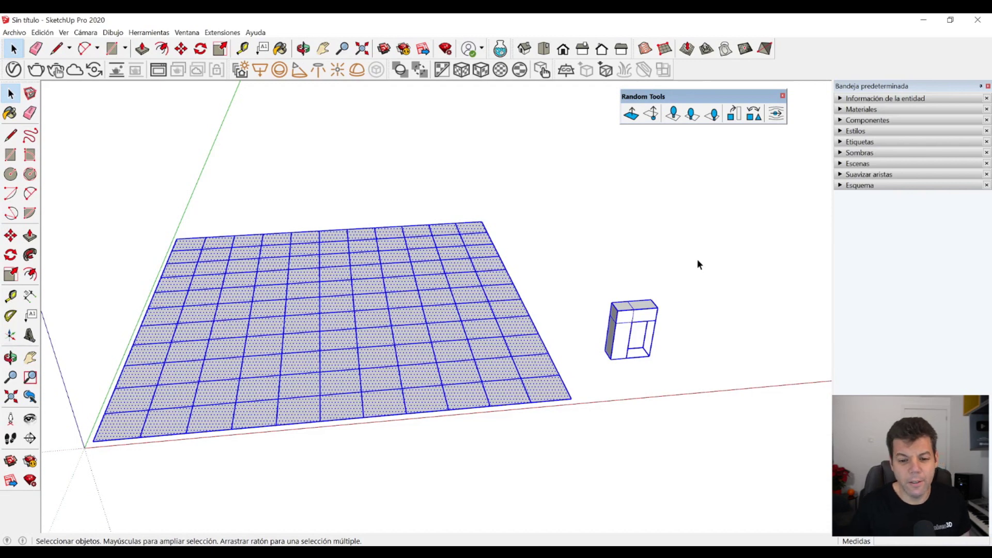
- Clear the current selection and delete the L-shaped component beside the grid
{"action": "left_click", "coordinate": [667, 346]}
{"action": "middle_click_drag", "start_coordinate": [667, 346], "coordinate": [569, 360]}
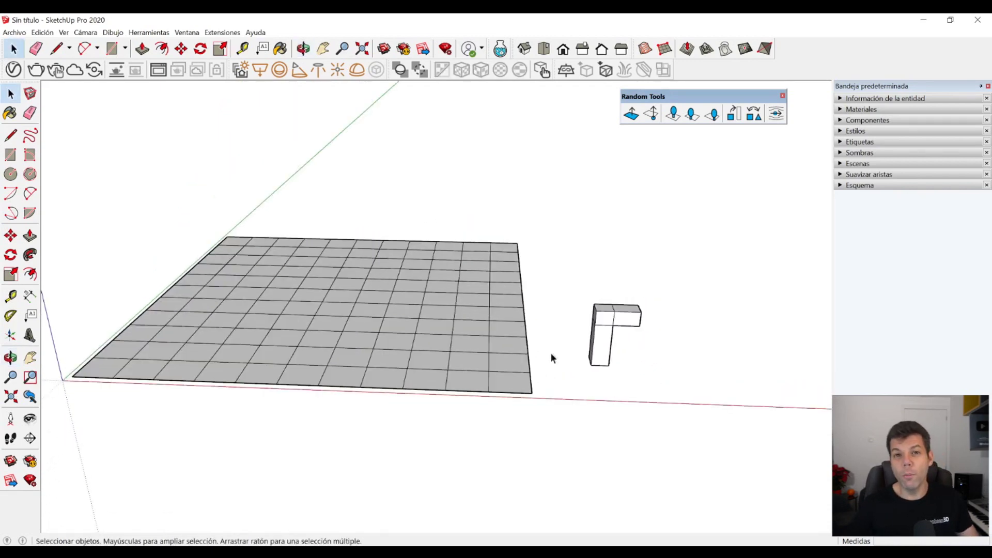
{"action": "left_click", "coordinate": [465, 365]}
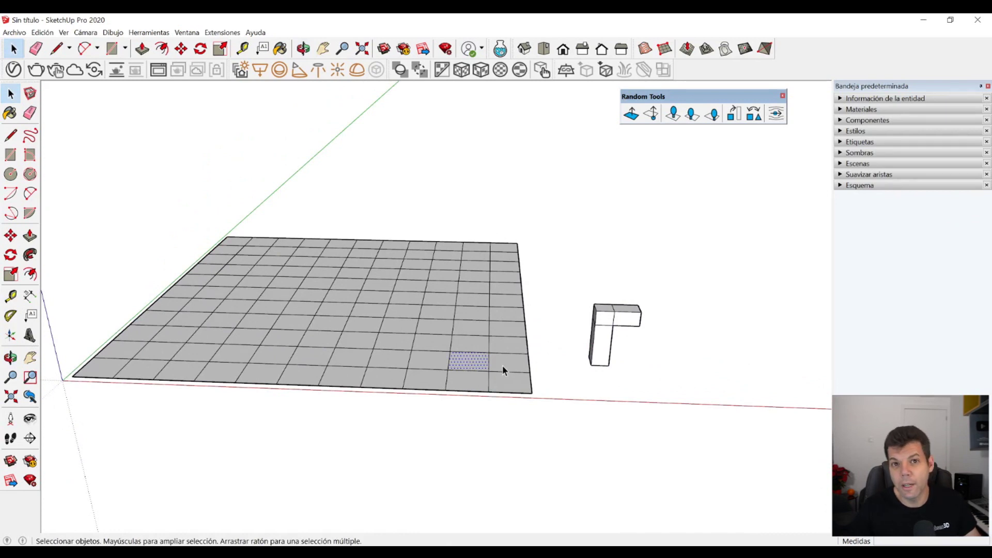
{"action": "left_click", "coordinate": [604, 351]}
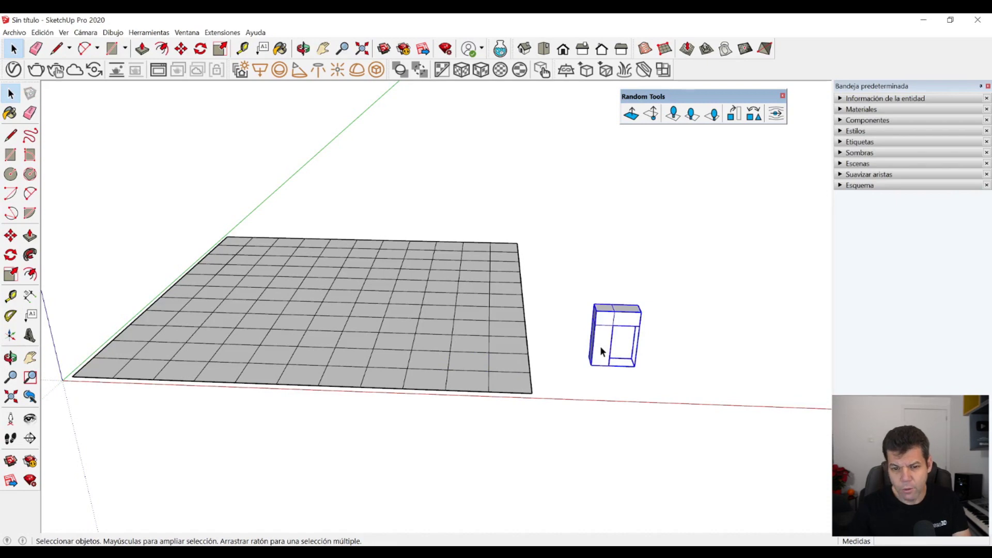
{"action": "key", "text": "Delete"}
- View the flooded forest render in the V-Ray frame buffer and minimize it to return to the grid
{"action": "middle_click_drag", "start_coordinate": [625, 326], "coordinate": [461, 262]}
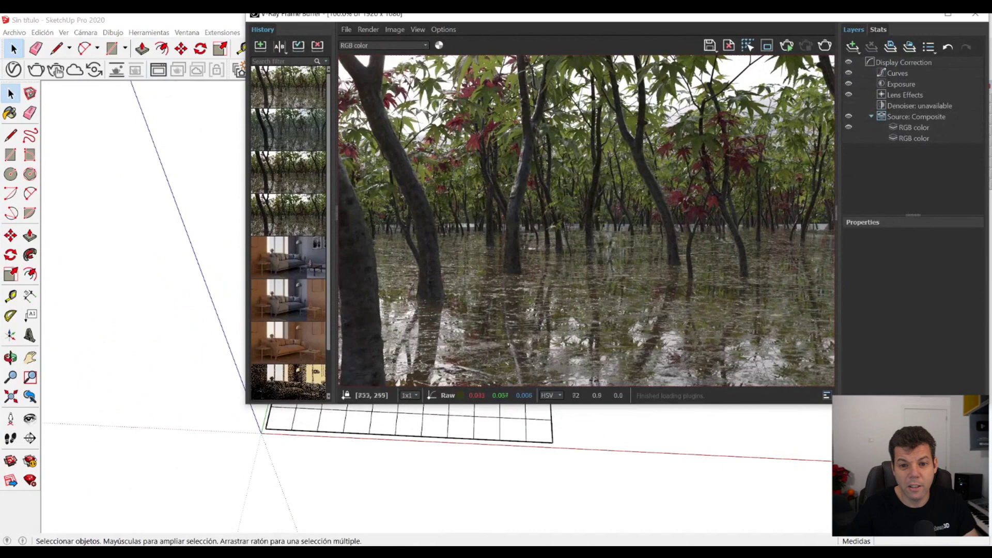
{"action": "left_click", "coordinate": [924, 17]}
{"action": "scroll", "coordinate": [435, 274], "scroll_direction": "down", "scroll_amount": 5}
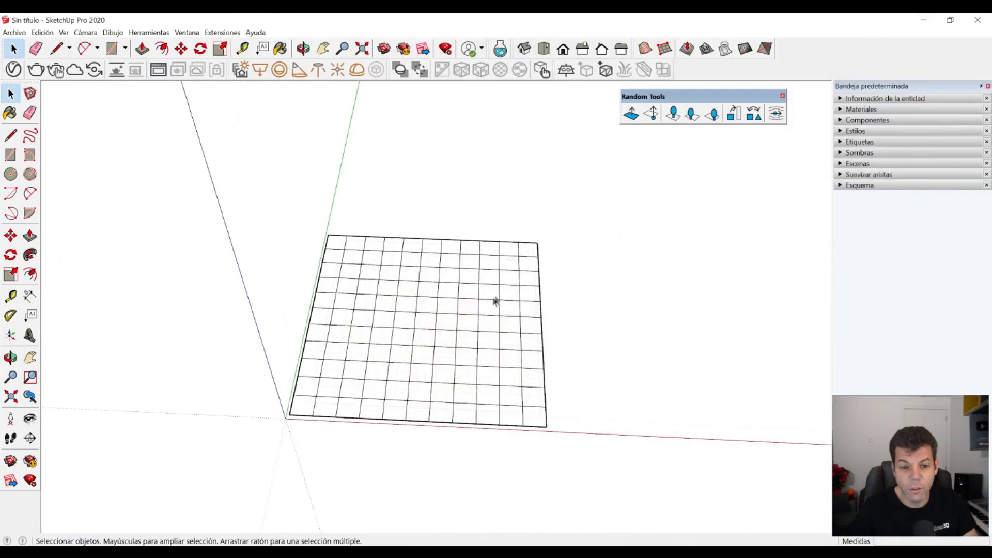
- Select the whole grid and measure its width from one side edge to the other
{"action": "mouse_move", "coordinate": [343, 200]}
{"action": "left_mouse_down"}
{"action": "mouse_move", "coordinate": [432, 345]}
{"action": "mouse_move", "coordinate": [551, 400]}
{"action": "left_mouse_up"}
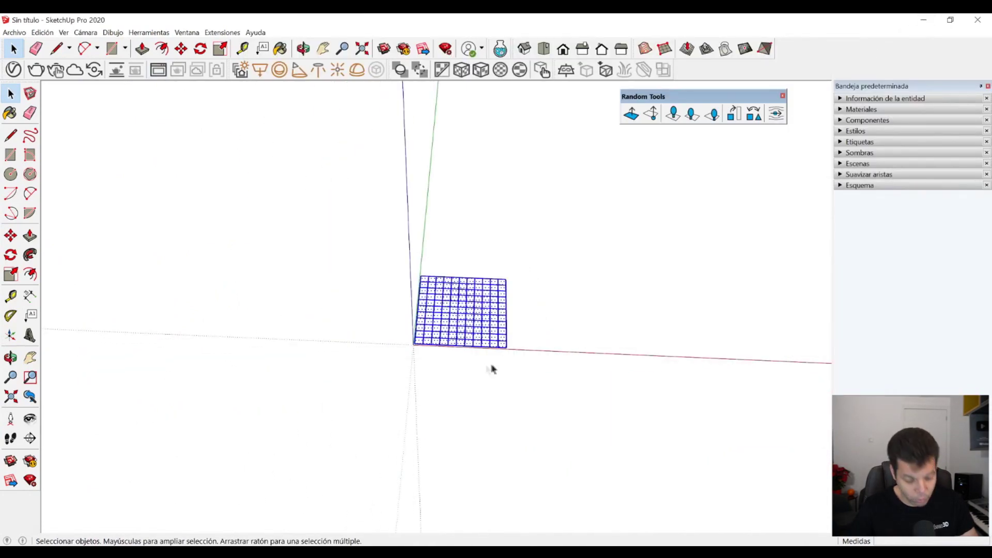
{"action": "scroll", "coordinate": [454, 365], "scroll_direction": "up", "scroll_amount": 4}
{"action": "key", "text": "t"}
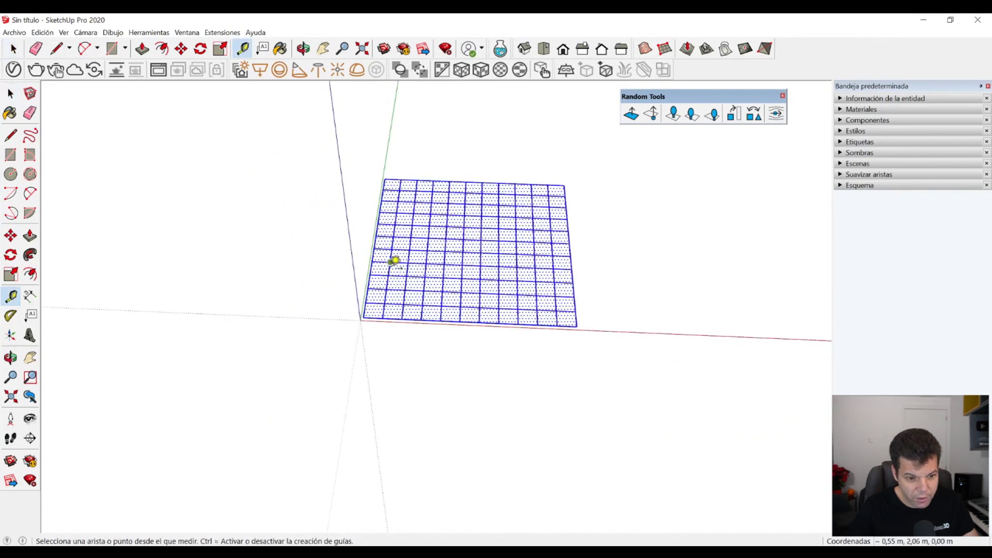
{"action": "left_click", "coordinate": [370, 275]}
{"action": "left_click", "coordinate": [556, 258]}
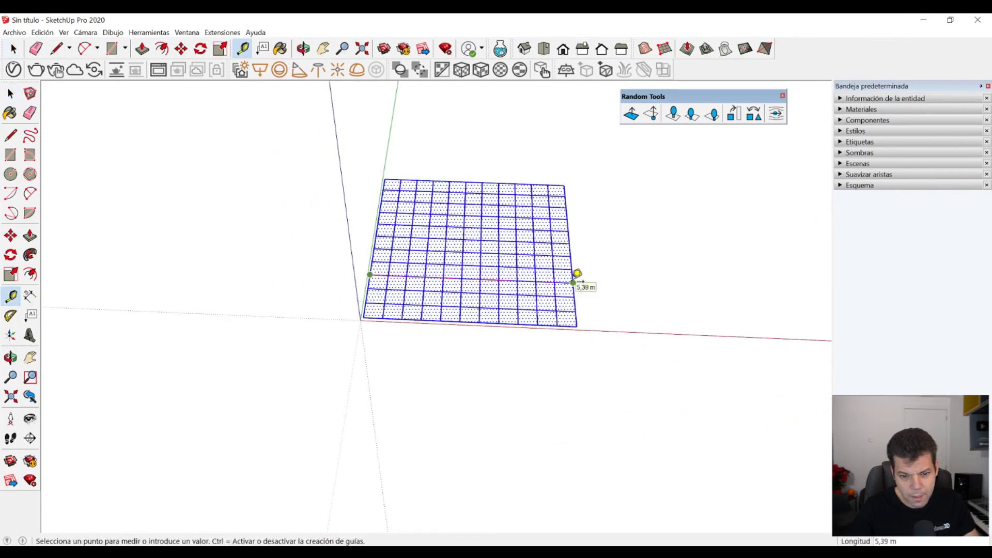
{"action": "key", "text": "space"}
- Copy the selected grid edge to edge along the red axis at 5.39 m spacing and multiply it to 5 copies
{"action": "scroll", "coordinate": [517, 300], "scroll_direction": "down", "scroll_amount": 3}
{"action": "scroll", "coordinate": [514, 308], "scroll_direction": "down", "scroll_amount": 1}
{"action": "key", "text": "m"}
{"action": "key", "text": "ctrl"}
{"action": "left_click", "coordinate": [451, 307]}
{"action": "left_click", "coordinate": [541, 310]}
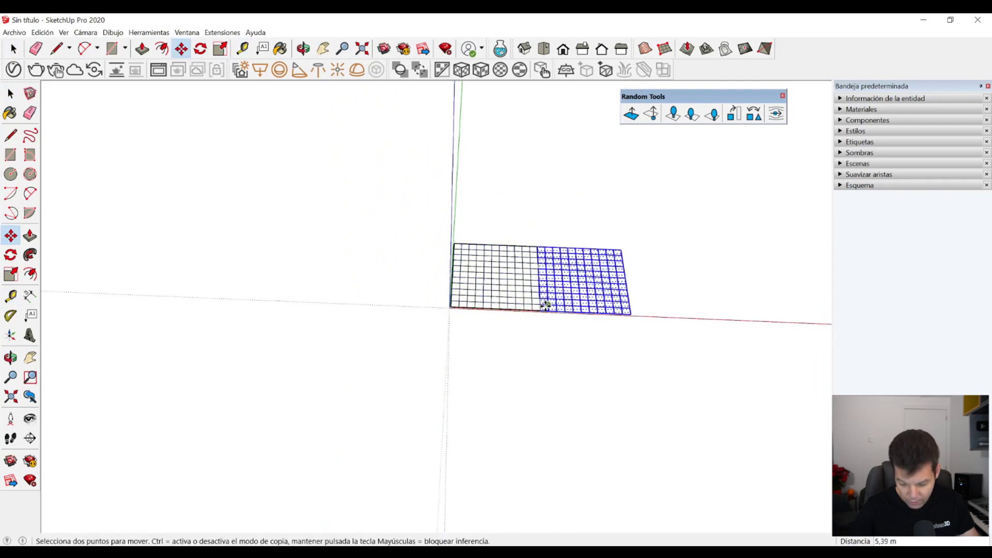
{"action": "type", "text": "*5"}
{"action": "key", "text": "Return"}
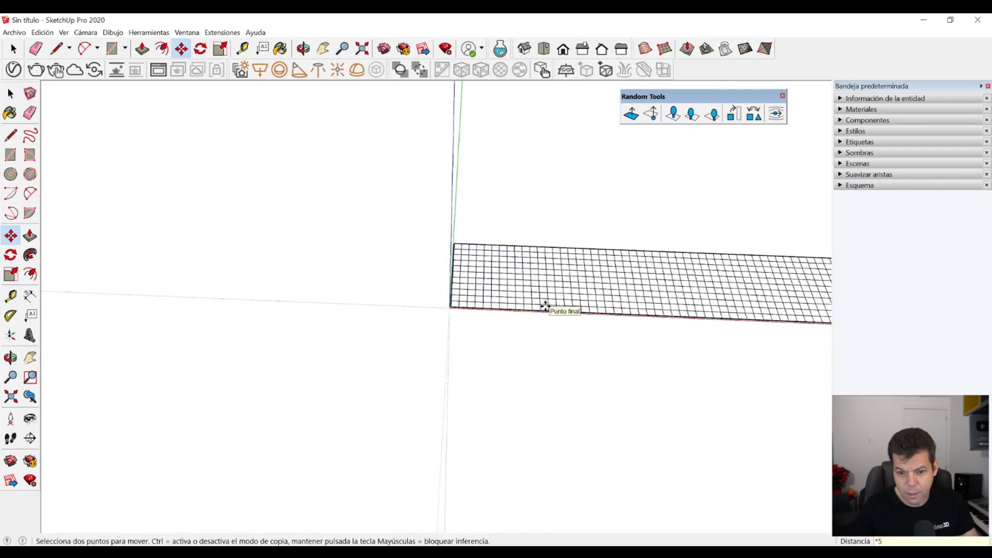
- Select the whole grid strip, copy it edge to edge along the green axis and multiply it to 3 copies
{"action": "middle_click_drag", "start_coordinate": [545, 305], "coordinate": [527, 350]}
{"action": "scroll", "coordinate": [514, 320], "scroll_direction": "down", "scroll_amount": 2}
{"action": "key", "text": "space"}
{"action": "left_click_drag", "start_coordinate": [433, 253], "coordinate": [764, 378]}
{"action": "scroll", "coordinate": [738, 336], "scroll_direction": "up", "scroll_amount": 5}
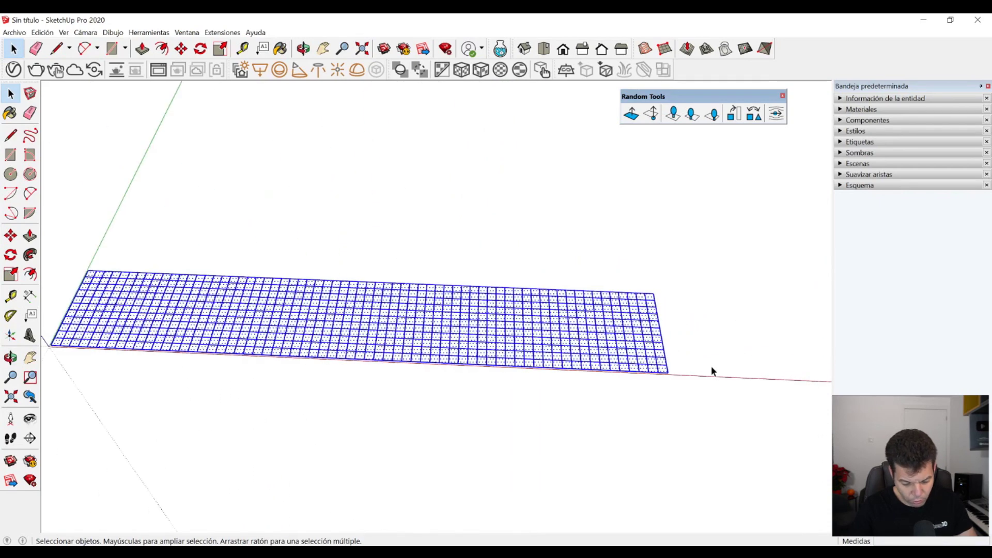
{"action": "key", "text": "m"}
{"action": "left_click", "coordinate": [667, 372]}
{"action": "key", "text": "ctrl"}
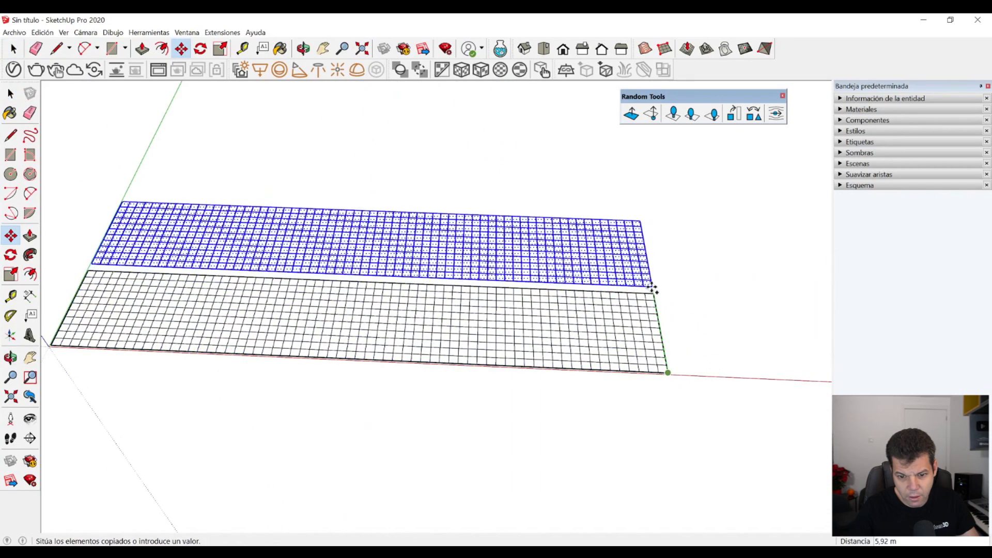
{"action": "left_click", "coordinate": [651, 291]}
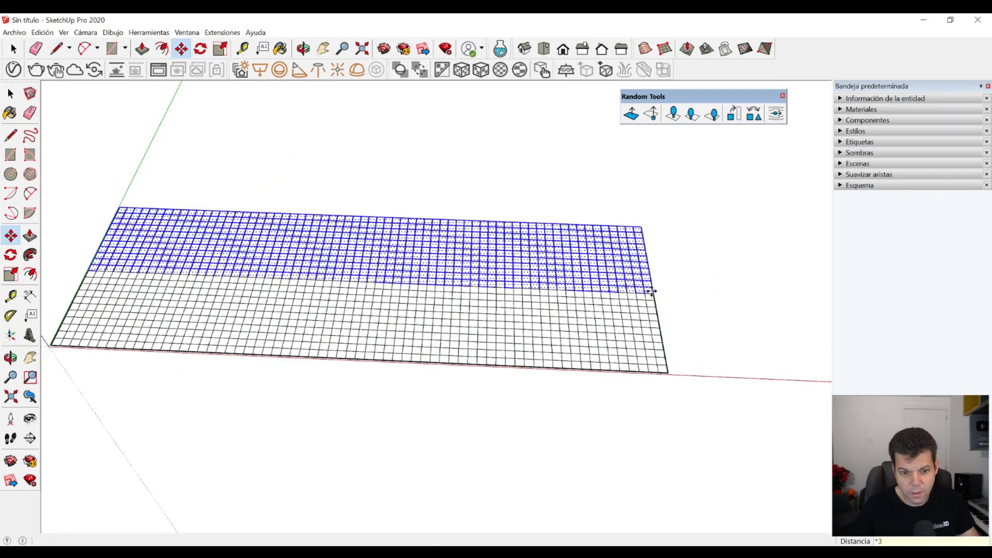
{"action": "key", "text": "Return"}
{"action": "key", "text": "space"}
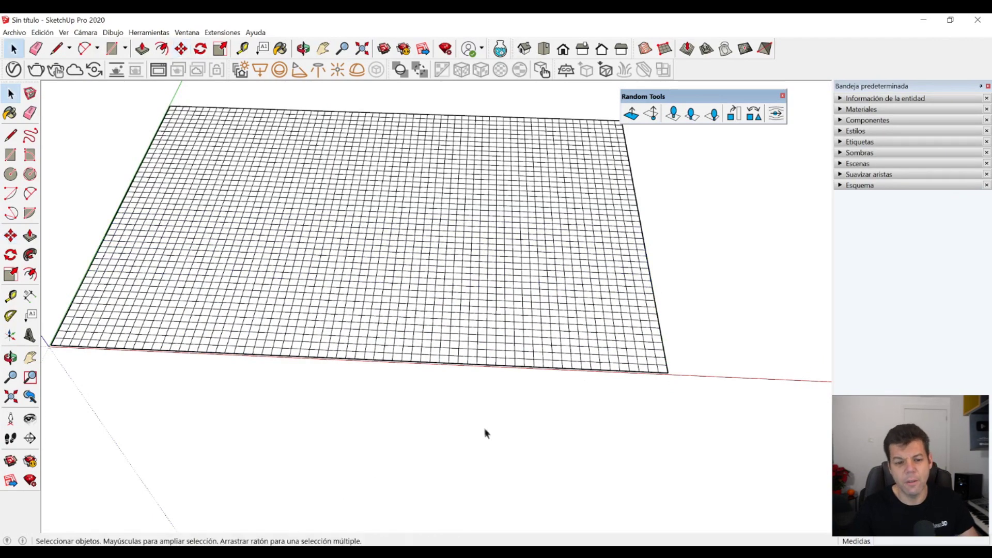
- Select the entire enlarged grid and randomize its vertex positions with maximum variations of 0.2 in red, 0.2 in green and 0.3 in blue
{"action": "scroll", "coordinate": [558, 381], "scroll_direction": "up", "scroll_amount": 5}
{"action": "scroll", "coordinate": [364, 279], "scroll_direction": "down", "scroll_amount": 8}
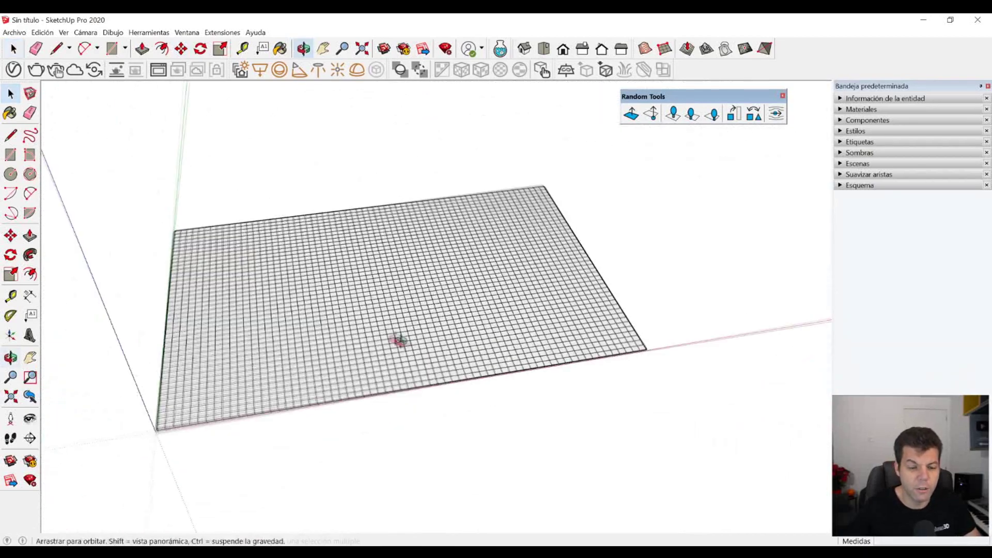
{"action": "scroll", "coordinate": [362, 312], "scroll_direction": "up", "scroll_amount": 2}
{"action": "scroll", "coordinate": [355, 308], "scroll_direction": "down", "scroll_amount": 3}
{"action": "left_click_drag", "start_coordinate": [85, 166], "coordinate": [637, 419]}
{"action": "scroll", "coordinate": [514, 286], "scroll_direction": "up", "scroll_amount": 2}
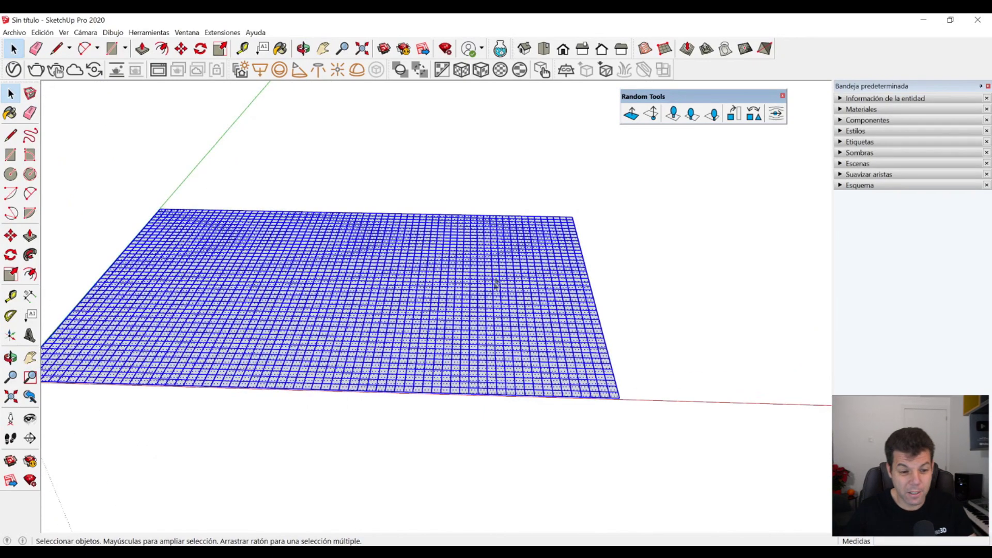
{"action": "scroll", "coordinate": [522, 354], "scroll_direction": "up", "scroll_amount": 2}
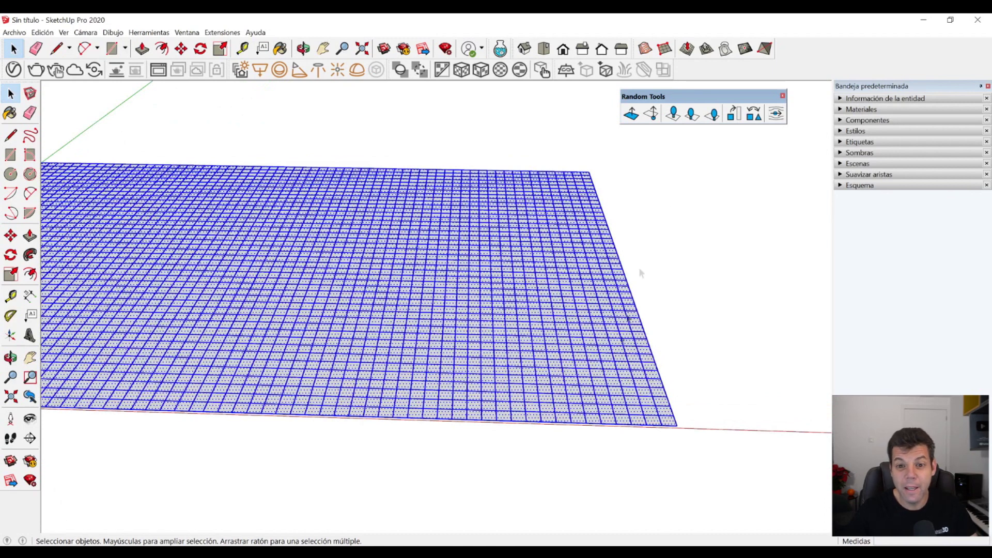
{"action": "left_click", "coordinate": [651, 115]}
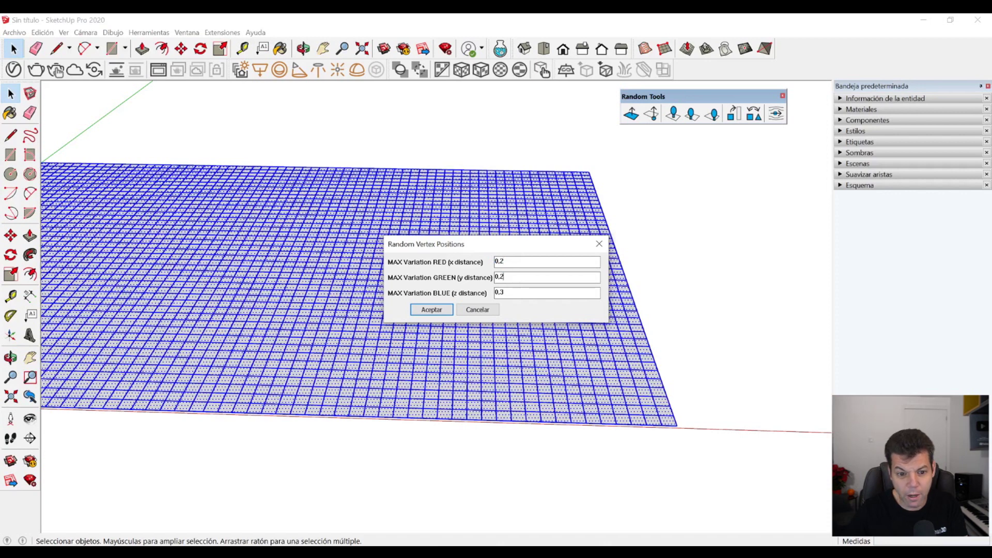
{"action": "left_click", "coordinate": [417, 311]}
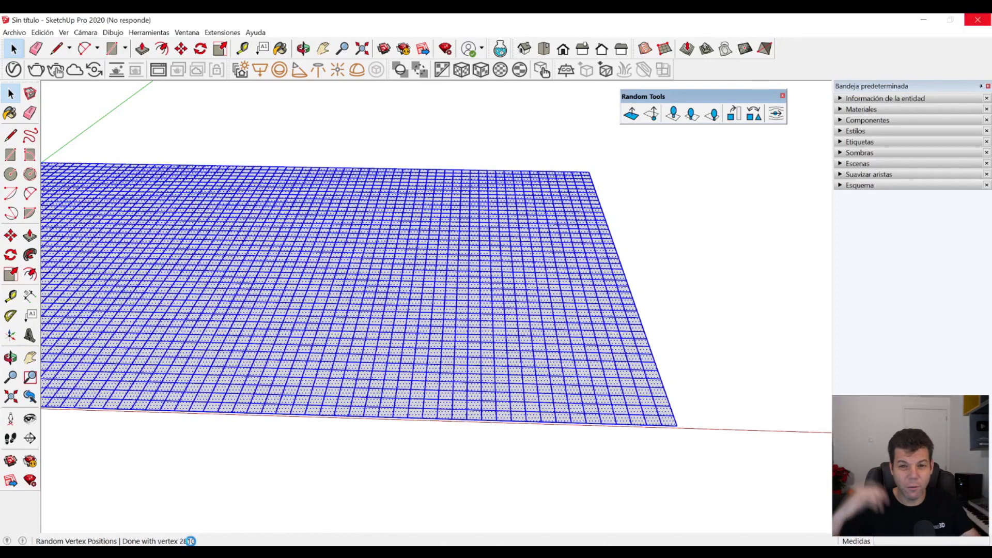
- Clear the grid selection, import the Planta 02 model from the Plantas folder and place it beside the terrain's near corner
{"action": "left_click", "coordinate": [356, 479]}
{"action": "middle_click_drag", "start_coordinate": [357, 480], "coordinate": [447, 454]}
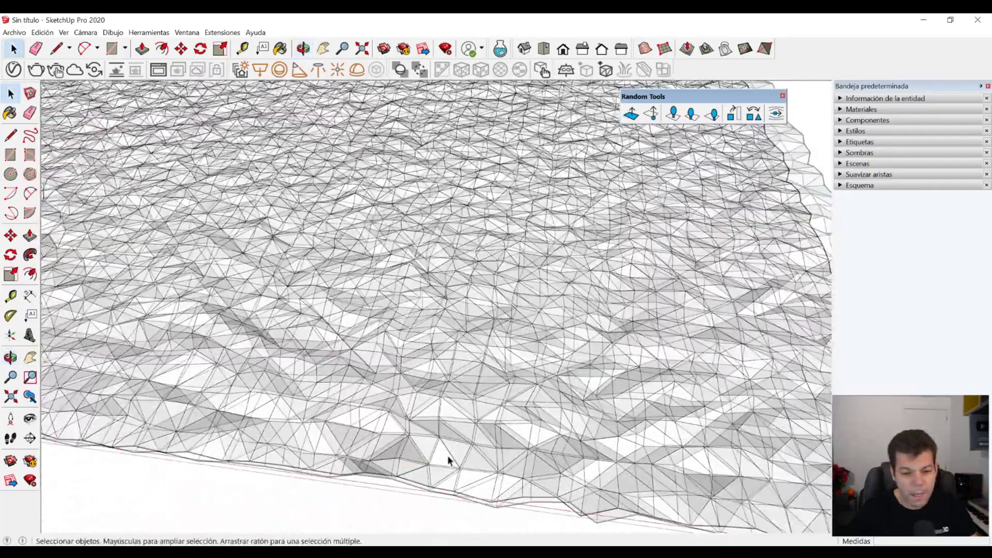
{"action": "scroll", "coordinate": [447, 455], "scroll_direction": "down", "scroll_amount": 10}
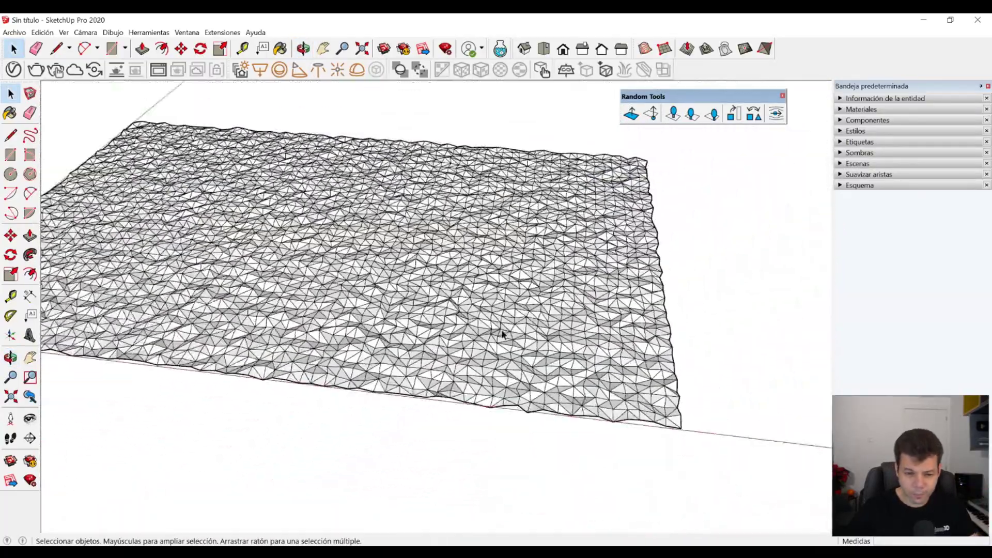
{"action": "scroll", "coordinate": [633, 372], "scroll_direction": "up", "scroll_amount": 5}
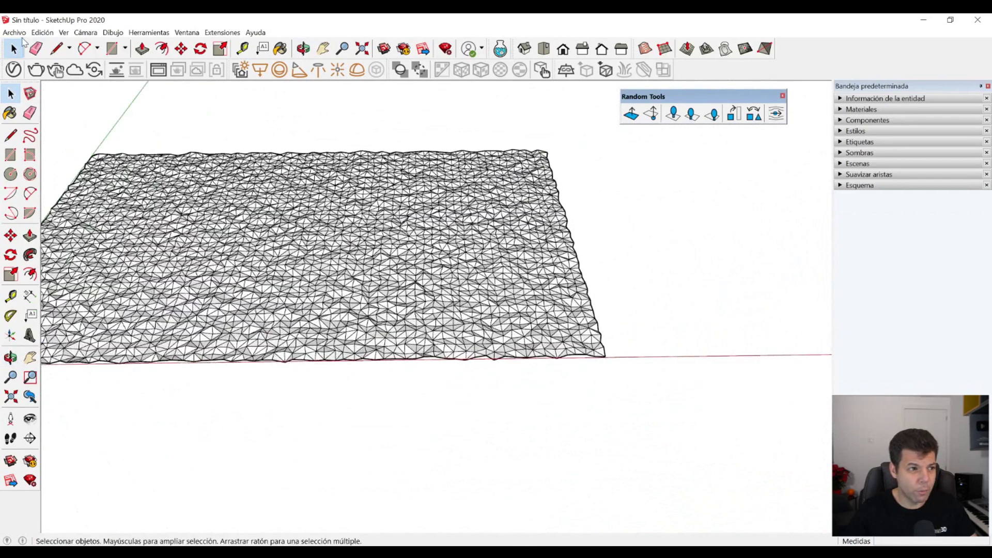
{"action": "left_click", "coordinate": [14, 32]}
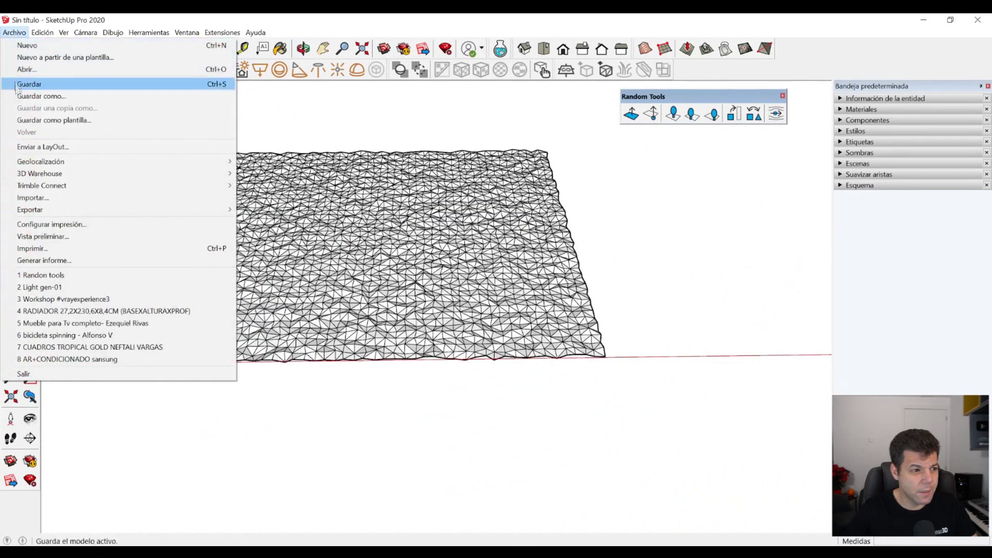
{"action": "left_click", "coordinate": [40, 198]}
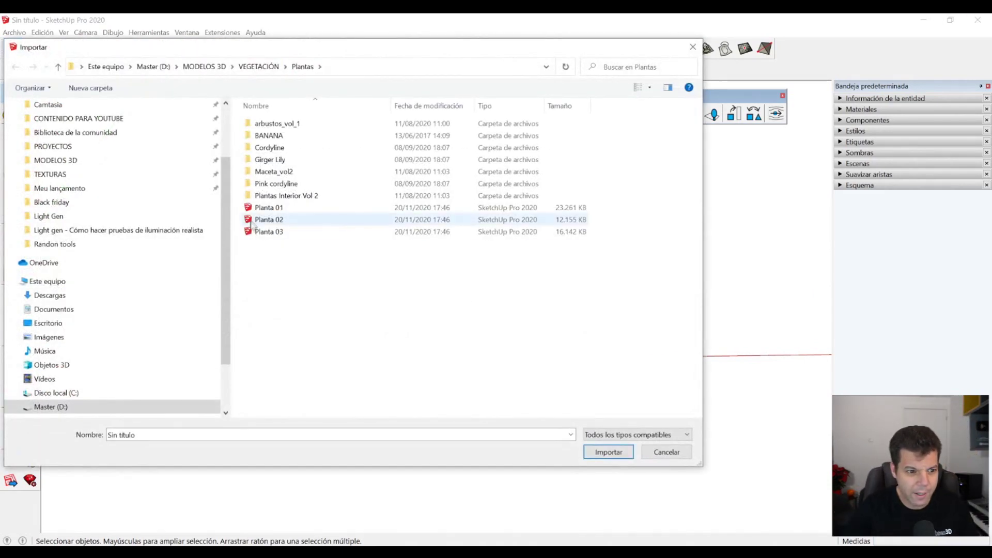
{"action": "left_click", "coordinate": [269, 220]}
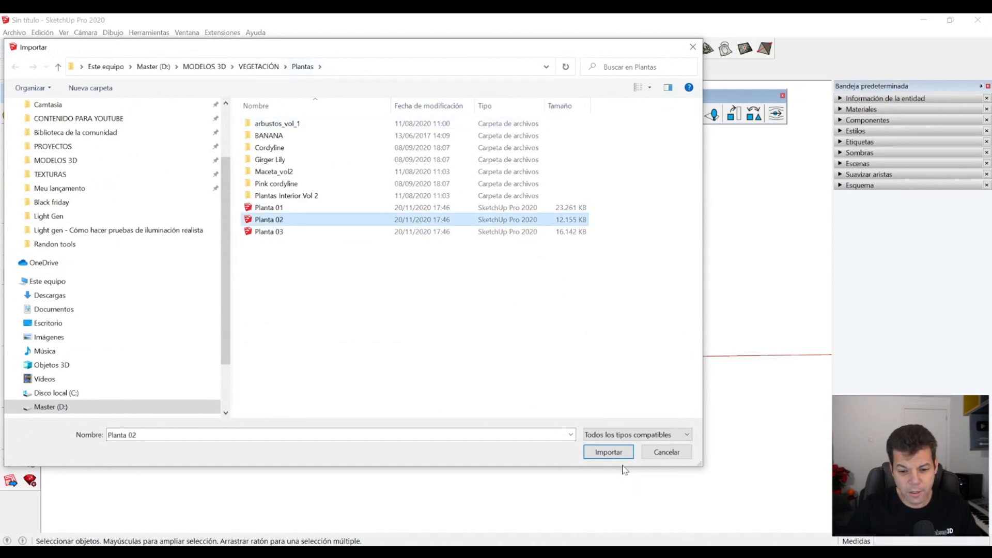
{"action": "left_click", "coordinate": [608, 452]}
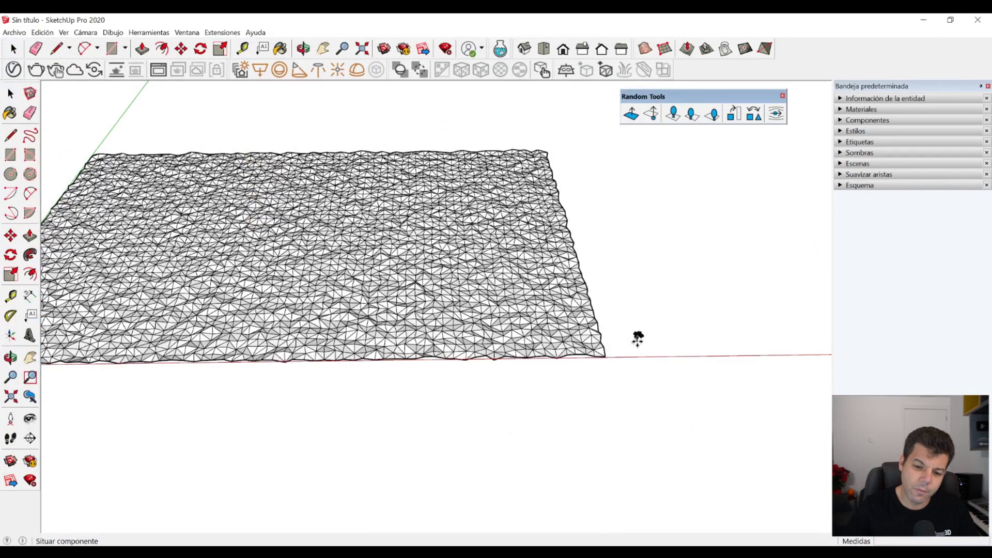
{"action": "scroll", "coordinate": [644, 339], "scroll_direction": "up", "scroll_amount": 8}
{"action": "middle_click_drag", "start_coordinate": [596, 412], "coordinate": [589, 335]}
{"action": "scroll", "coordinate": [581, 391], "scroll_direction": "down", "scroll_amount": 6}
- Scale the imported plant up to tree size relative to the terrain and select it
{"action": "key", "text": "s"}
{"action": "left_click_drag", "start_coordinate": [603, 325], "coordinate": [749, 154]}
{"action": "scroll", "coordinate": [584, 372], "scroll_direction": "down", "scroll_amount": 5}
{"action": "middle_click_drag", "start_coordinate": [584, 373], "coordinate": [615, 355]}
{"action": "left_click_drag", "start_coordinate": [743, 164], "coordinate": [754, 156]}
{"action": "key", "text": "space"}
{"action": "middle_click_drag", "start_coordinate": [654, 275], "coordinate": [428, 391]}
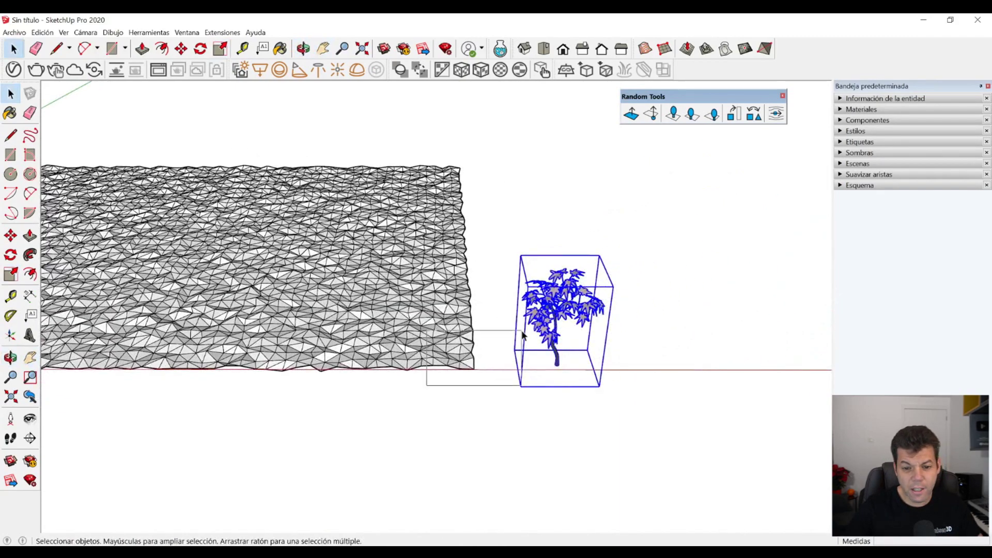
{"action": "left_click_drag", "start_coordinate": [522, 334], "coordinate": [522, 334]}
{"action": "left_click", "coordinate": [551, 332]}
{"action": "scroll", "coordinate": [556, 319], "scroll_direction": "up", "scroll_amount": 3}
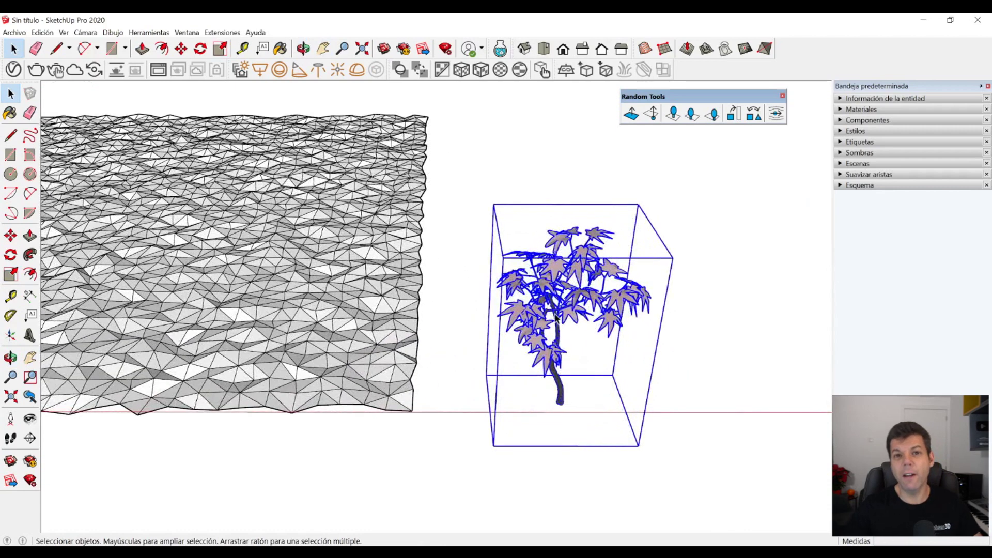